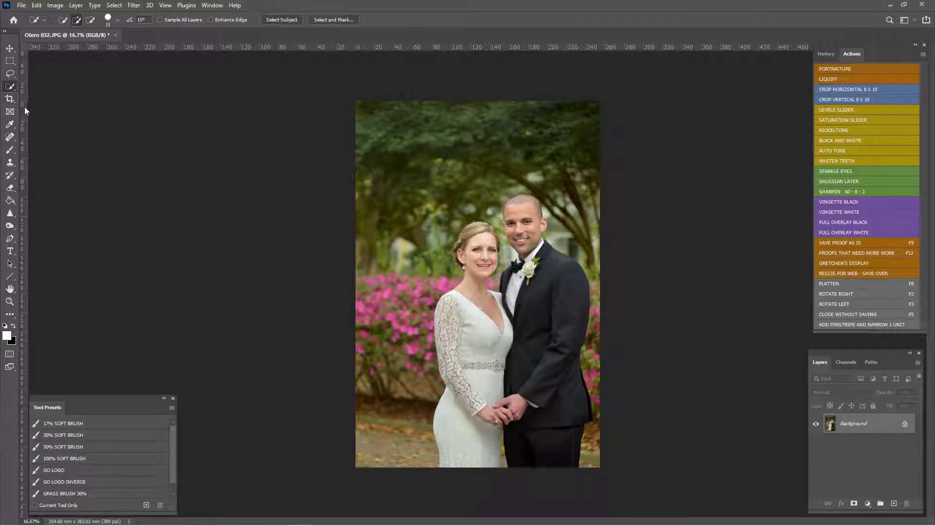
click(11, 100)
click(142, 20)
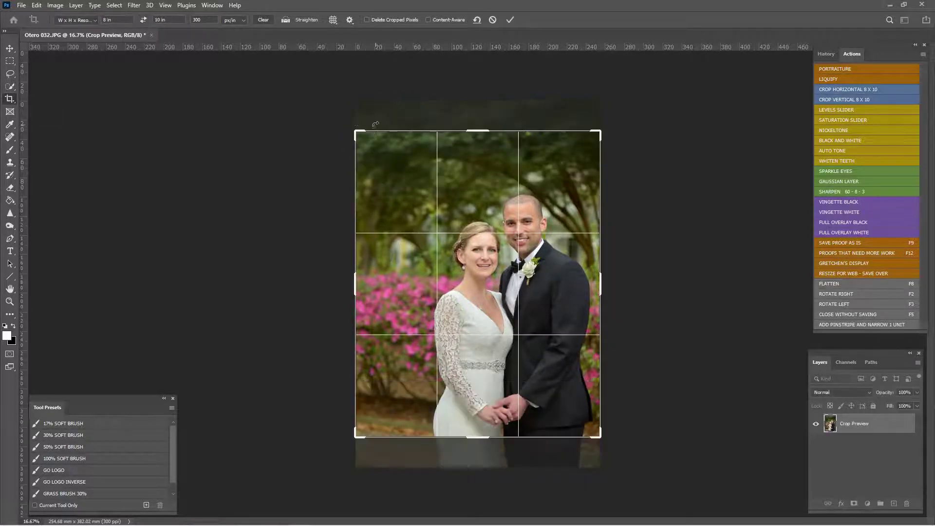
drag(356, 125, 390, 157)
key(ctrl+z)
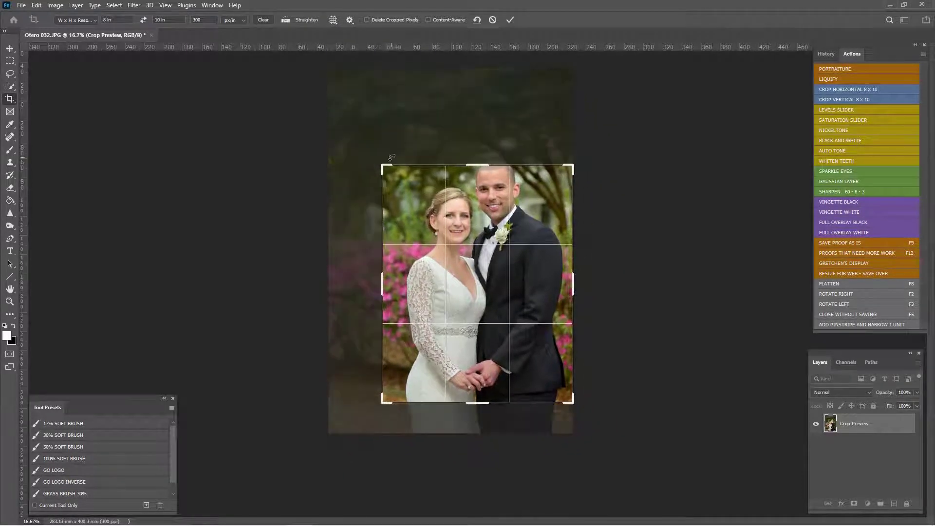
drag(536, 215, 536, 253)
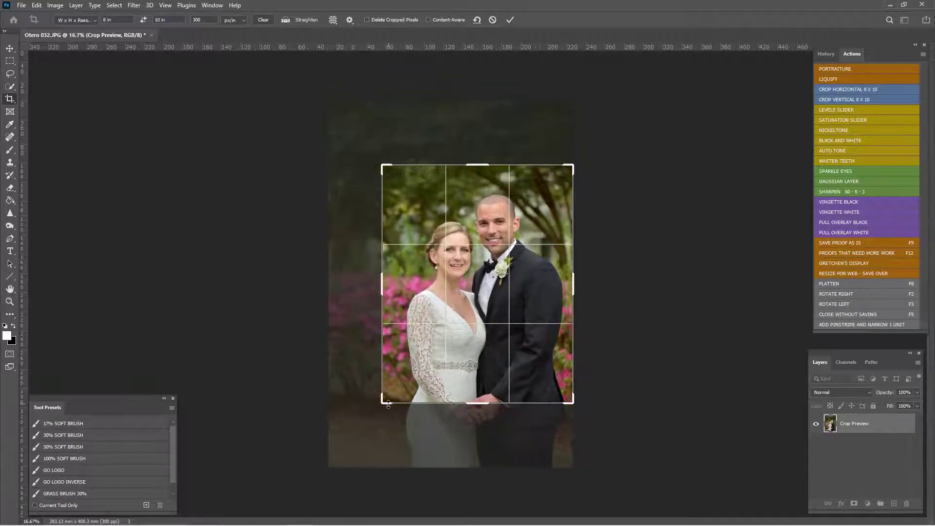
drag(388, 404, 393, 398)
drag(494, 343, 494, 337)
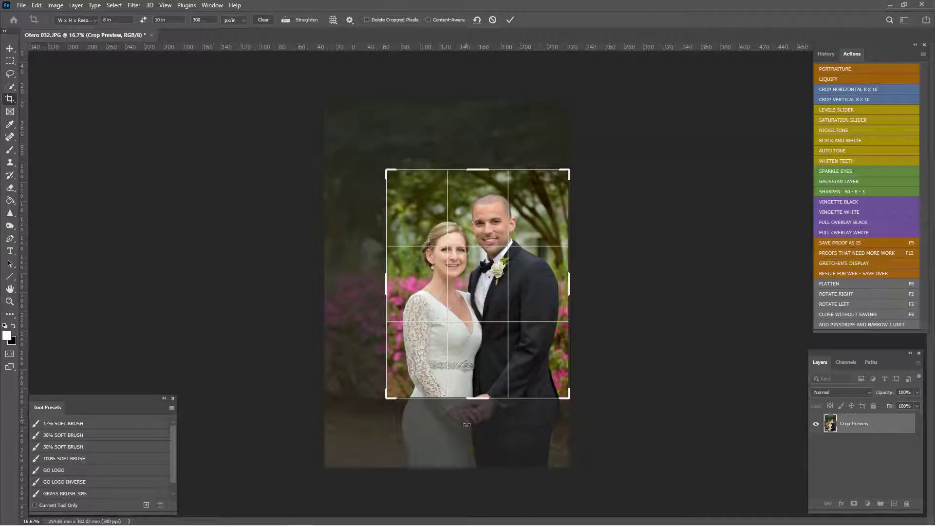
key(Return)
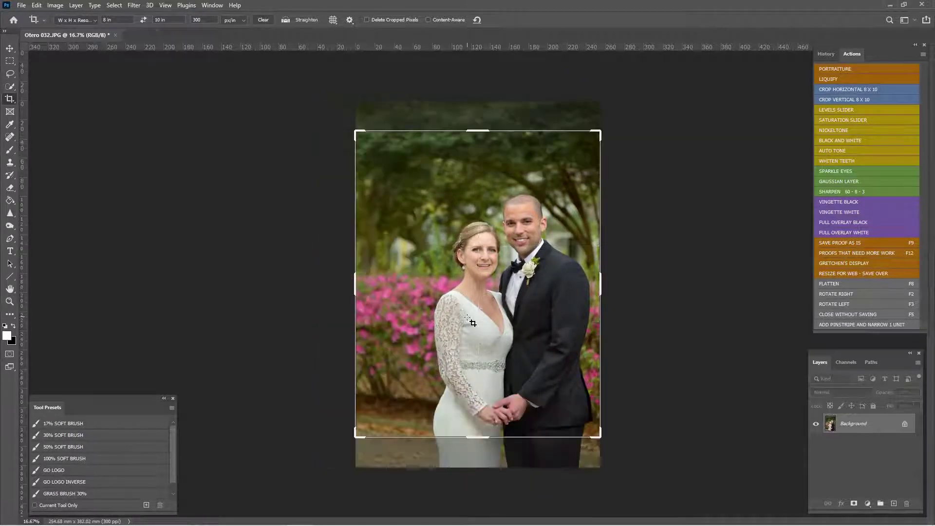
click(9, 48)
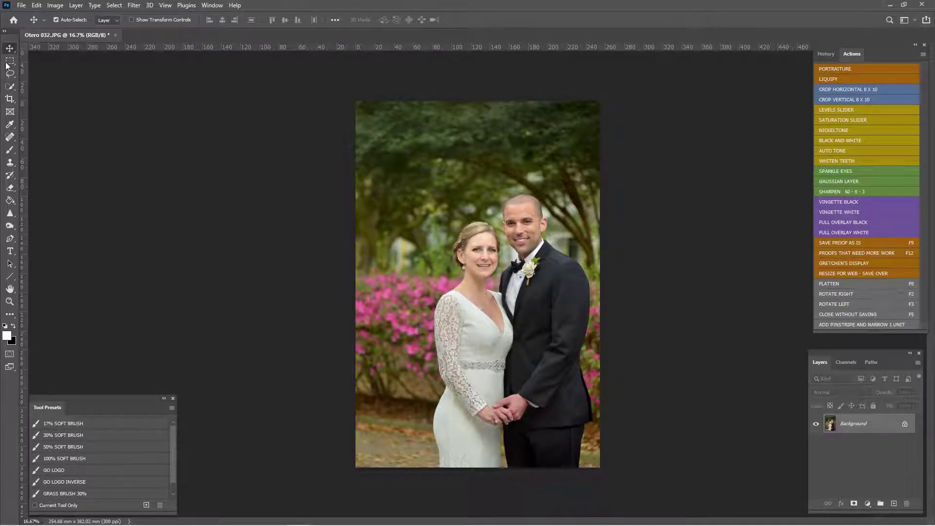
- Crop the photo to 8 x 10 in at 300 px/in, extending the frame into an empty strip on the groom's side
click(10, 100)
drag(411, 188, 404, 182)
drag(490, 239, 480, 226)
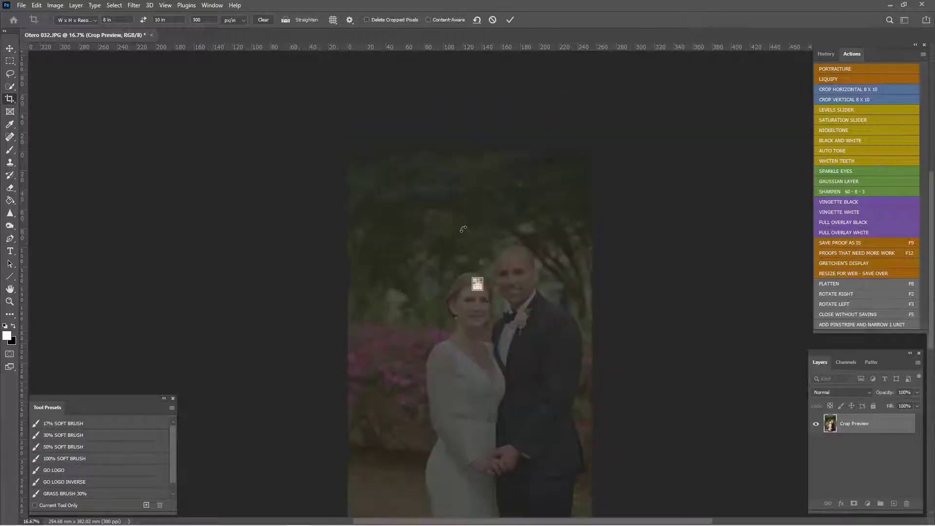
key(Escape)
drag(597, 431, 621, 439)
drag(572, 386, 582, 368)
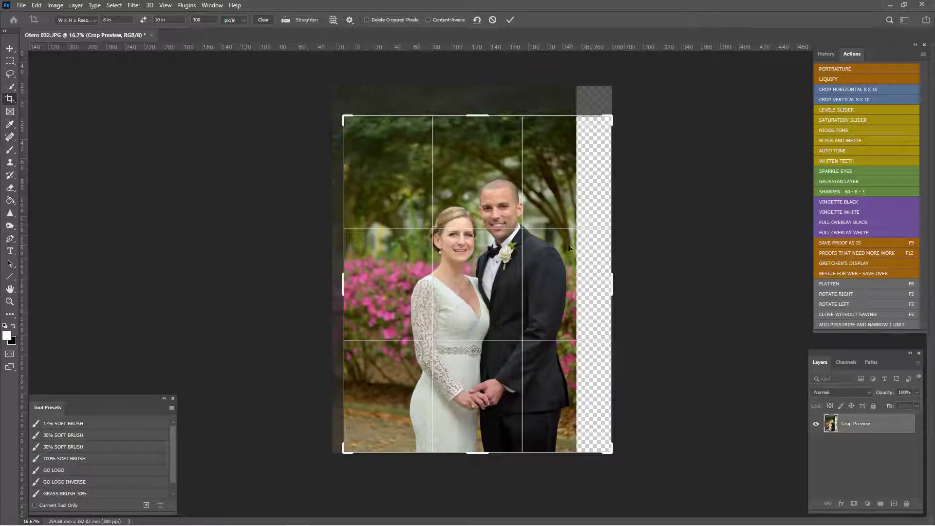
drag(569, 249, 573, 238)
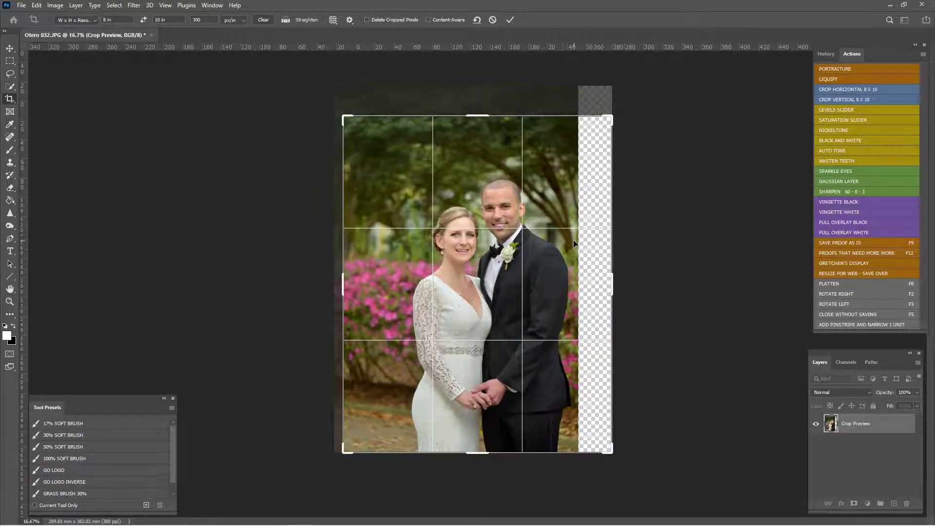
key(Return)
key(ctrl+plus)
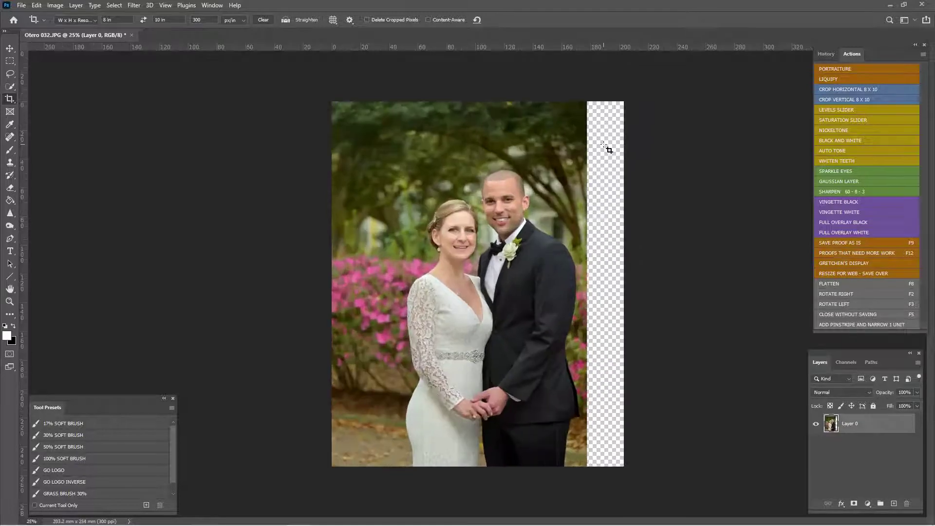
- Copy the full-height background strip beside the bride to a new layer and move it over the empty area beside the groom
click(6, 62)
drag(322, 90, 402, 470)
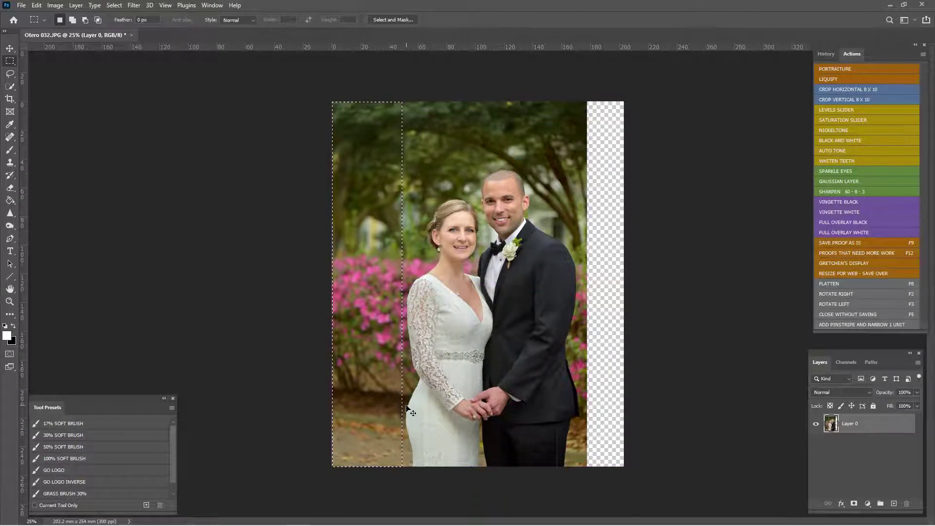
key(ctrl+j)
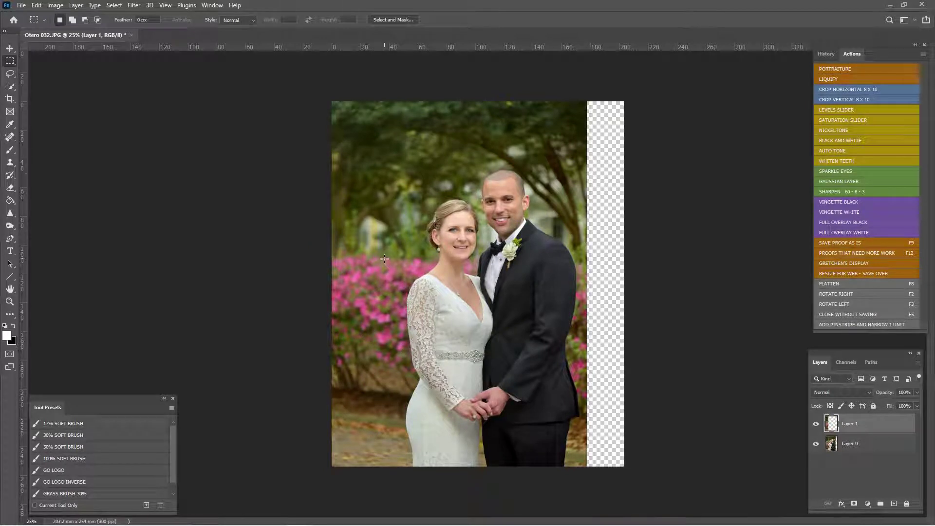
key(v)
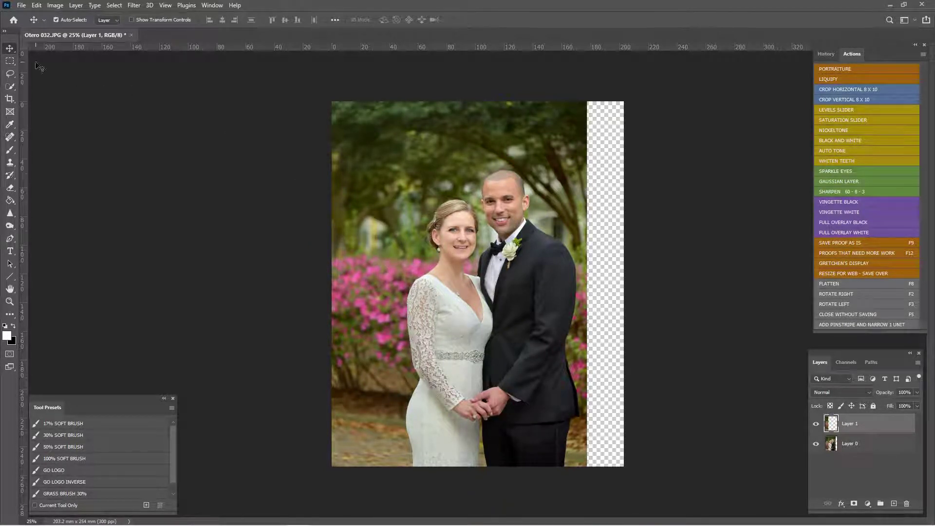
drag(359, 165, 599, 160)
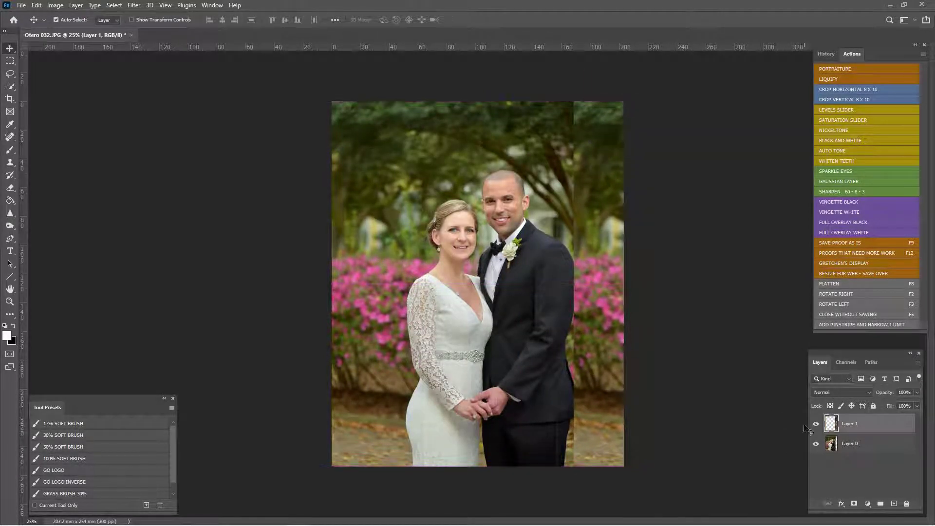
- Lower the copied strip to line up its flowers with the background, and stretch it up to the canvas's upper edge at 102.80% height
click(816, 424)
click(817, 424)
click(817, 424)
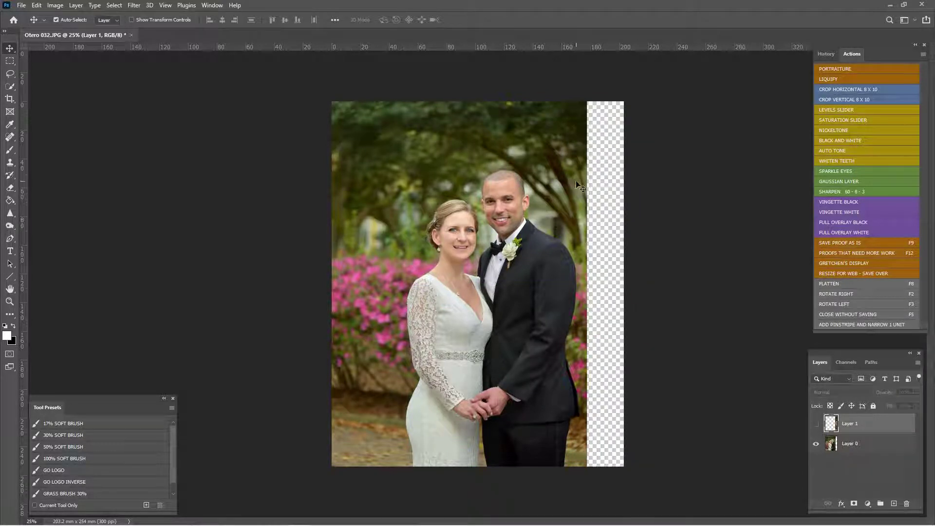
click(816, 423)
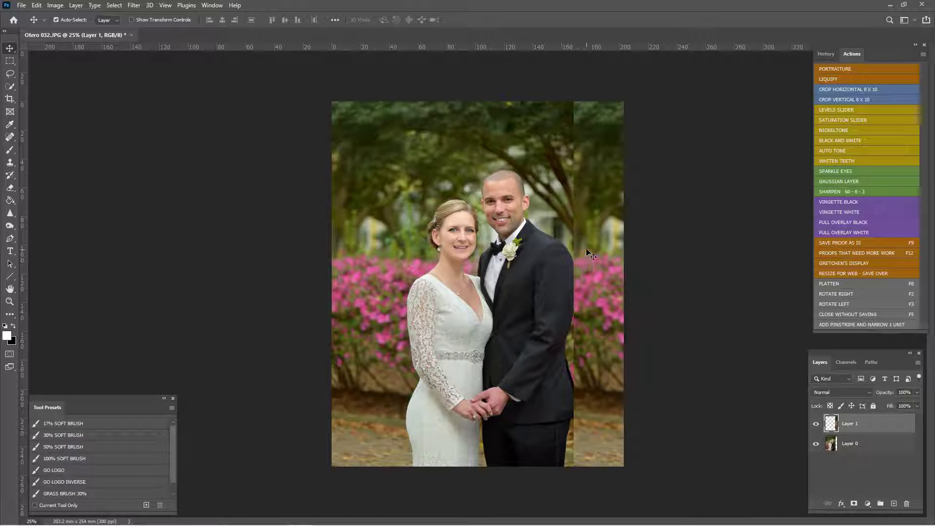
drag(588, 252, 589, 232)
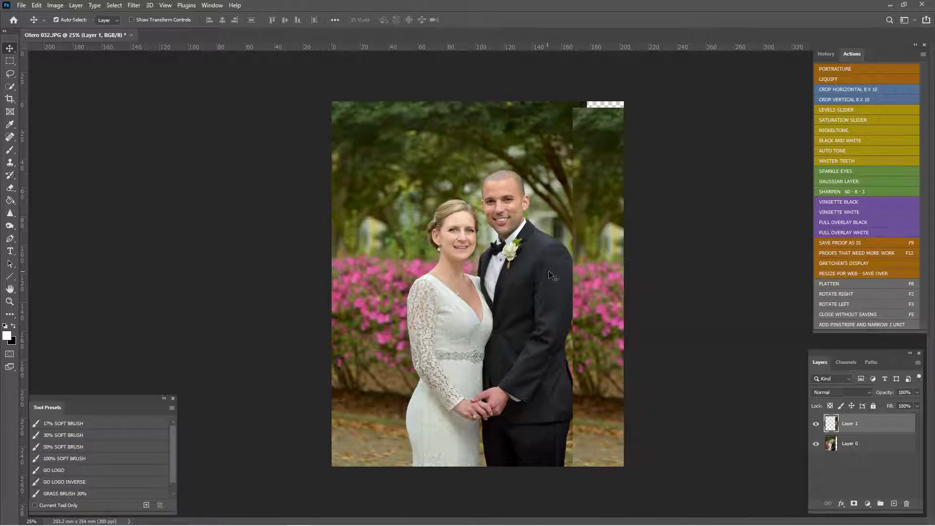
drag(588, 273, 591, 280)
key(ctrl+t)
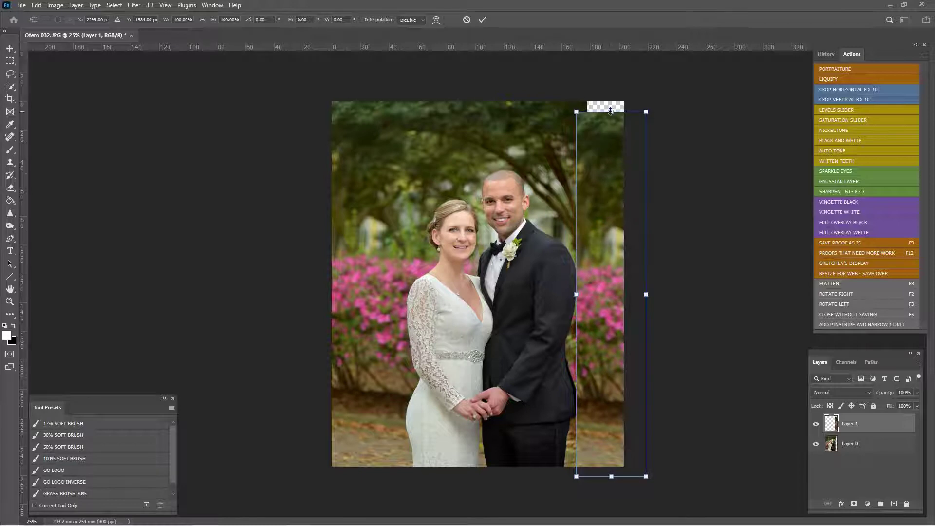
drag(611, 111, 610, 101)
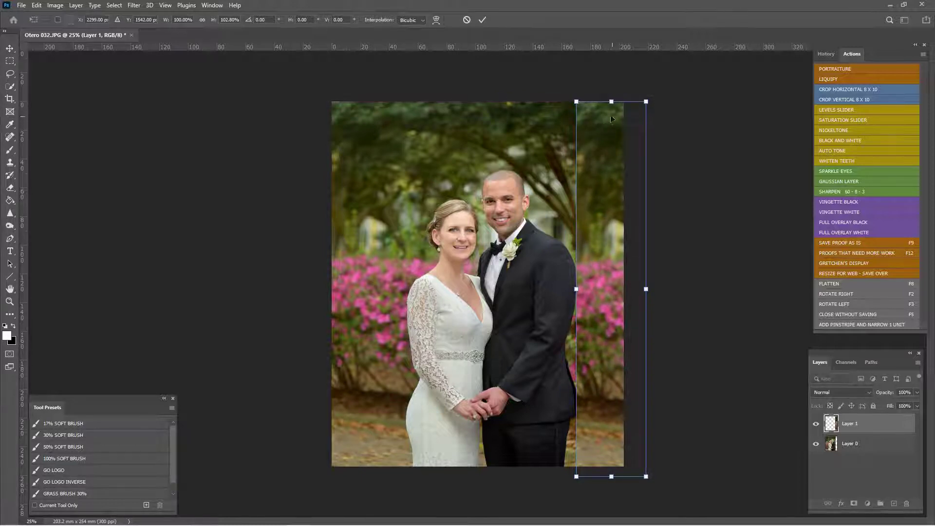
key(Return)
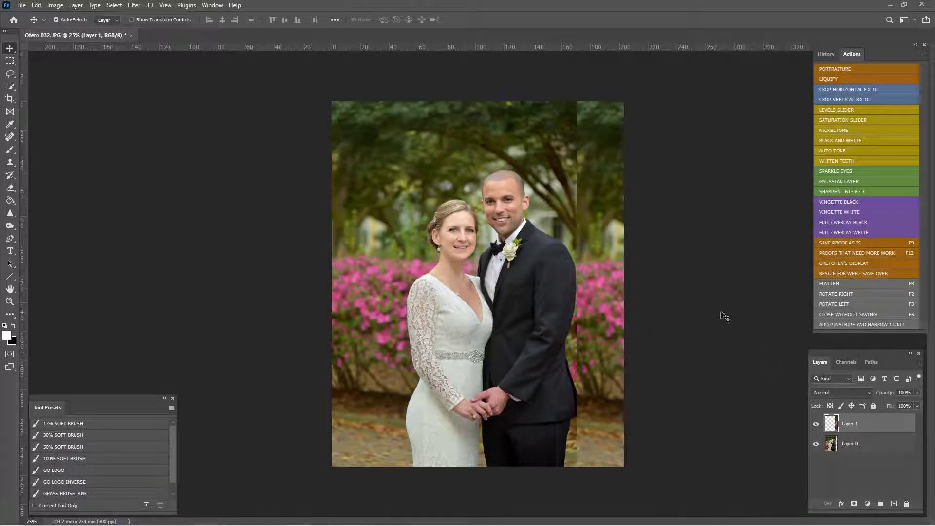
- Try to soften the upper part of the copied strip's hard edge with the Eraser at 49% opacity
key(e)
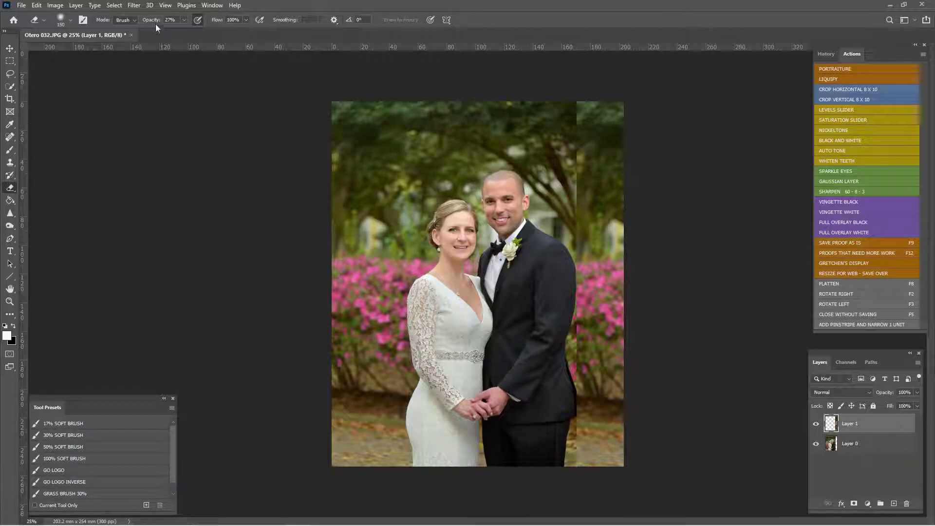
drag(152, 20, 184, 23)
drag(576, 115, 582, 136)
key(ctrl+z)
drag(153, 21, 171, 22)
mouse_move(572, 122)
mouse_down()
mouse_move(576, 157)
mouse_move(573, 106)
mouse_move(595, 164)
mouse_move(573, 105)
mouse_move(572, 127)
mouse_move(591, 127)
mouse_move(577, 108)
mouse_up()
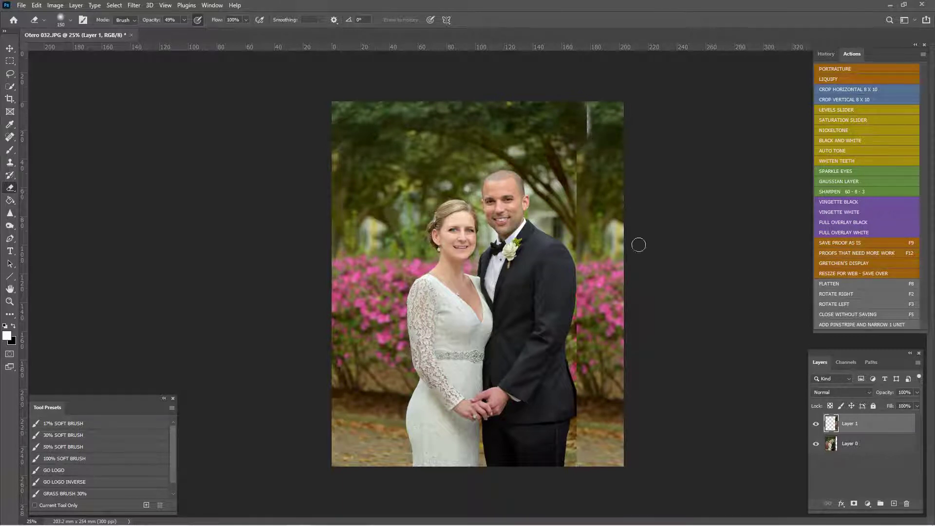
key(ctrl+z)
- Shift the copied strip inward over the groom's sleeve and erase along its full hard edge at 49% opacity
key(v)
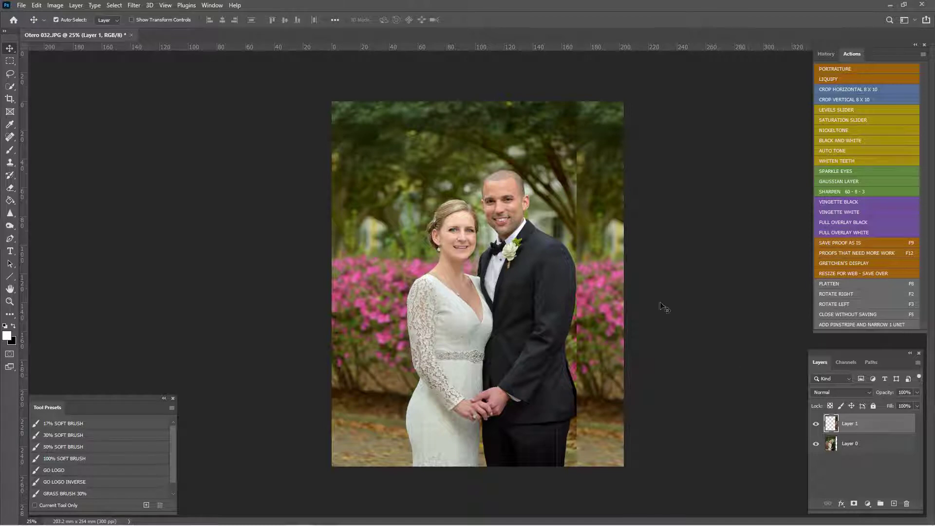
drag(608, 213, 593, 209)
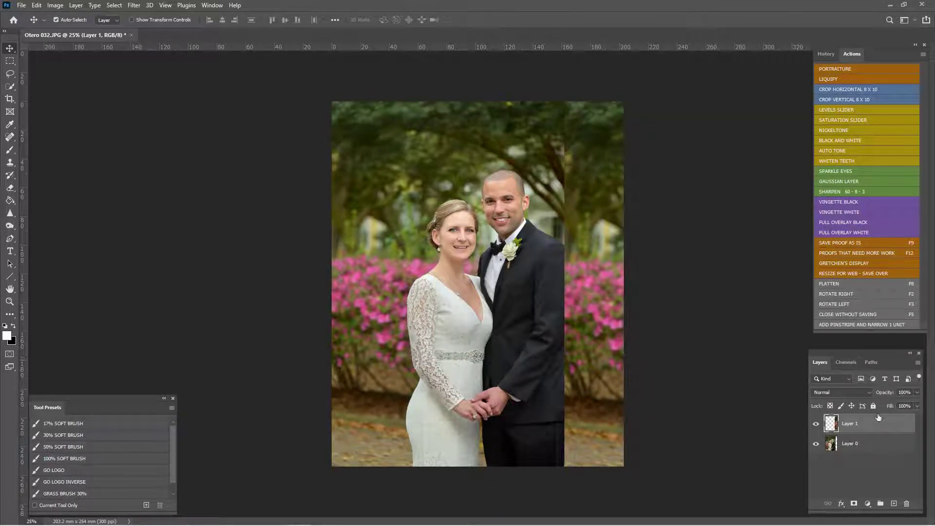
key(e)
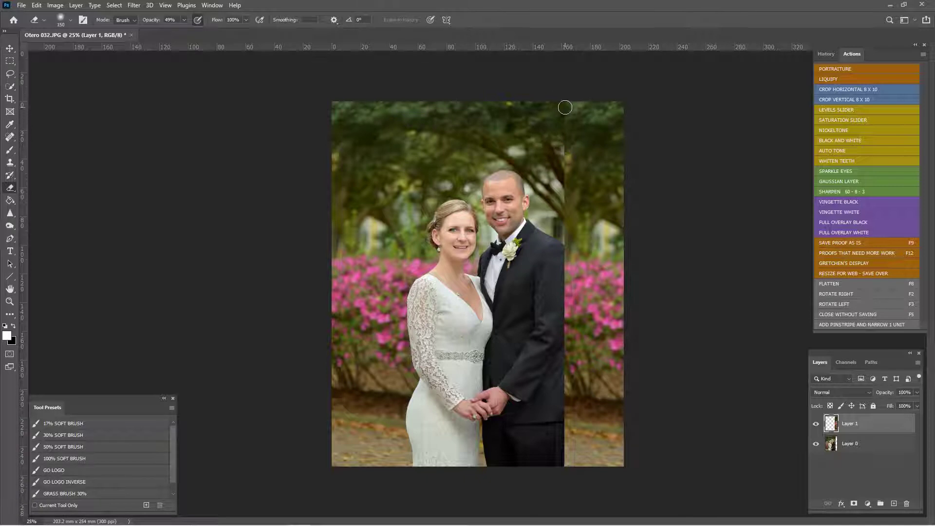
mouse_move(566, 106)
mouse_down()
mouse_move(559, 205)
mouse_move(565, 332)
mouse_move(567, 248)
mouse_move(568, 295)
mouse_move(559, 383)
mouse_move(568, 391)
mouse_move(566, 383)
mouse_move(565, 460)
mouse_move(574, 424)
mouse_move(560, 425)
mouse_move(560, 465)
mouse_up()
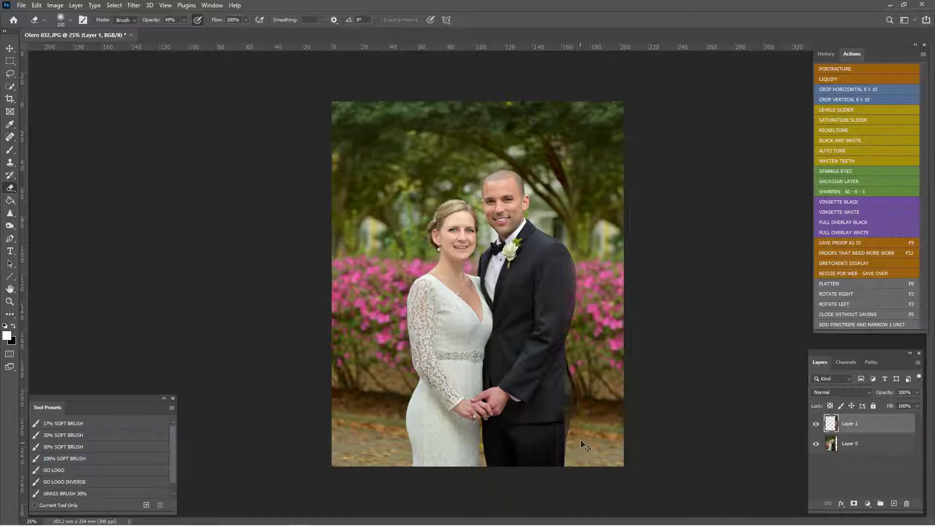
- Set the Eraser opacity to 69% and erase the rest of the strip's overlap on the groom and the tree branches
drag(154, 22, 159, 23)
key(6)
key(9)
mouse_move(560, 466)
mouse_down()
mouse_move(562, 368)
mouse_move(561, 458)
mouse_move(570, 372)
mouse_move(565, 461)
mouse_move(567, 372)
mouse_move(577, 425)
mouse_move(568, 473)
mouse_move(561, 360)
mouse_move(569, 476)
mouse_move(561, 241)
mouse_move(574, 286)
mouse_move(571, 336)
mouse_move(567, 251)
mouse_move(565, 349)
mouse_move(560, 153)
mouse_move(567, 178)
mouse_move(544, 122)
mouse_up()
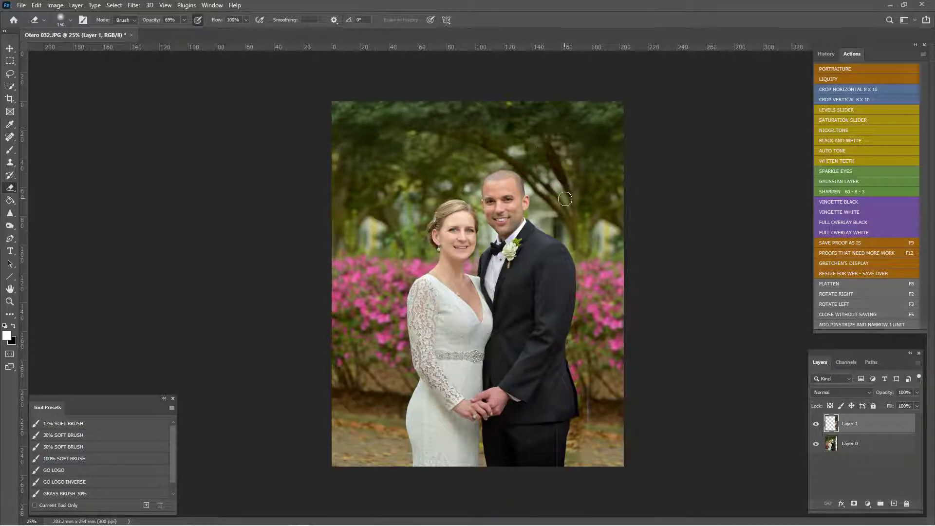
drag(565, 199, 570, 230)
- Try erasing the strip over the pink flowers beside the groom's jacket at 69% opacity, and undo the stroke
key(ctrl+plus)
key(ctrl+plus)
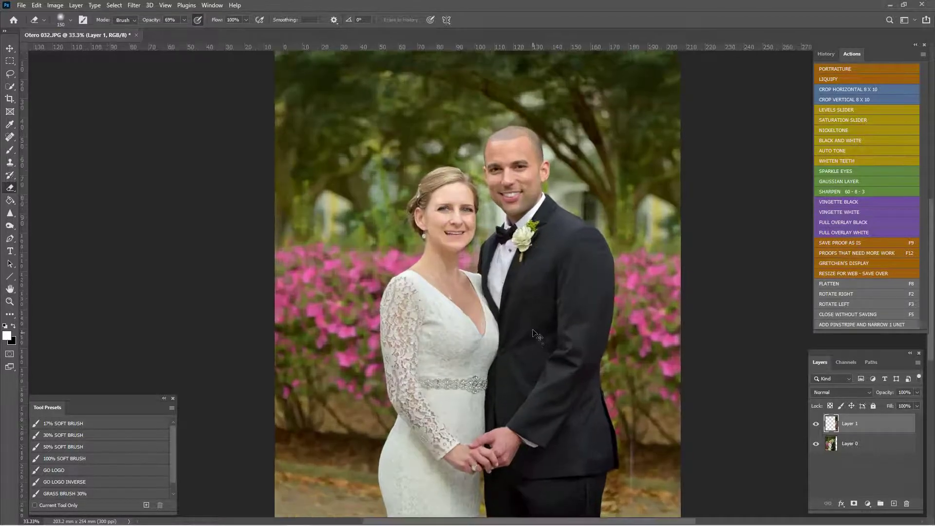
mouse_move(571, 320)
mouse_down()
mouse_move(426, 287)
mouse_move(372, 301)
mouse_up()
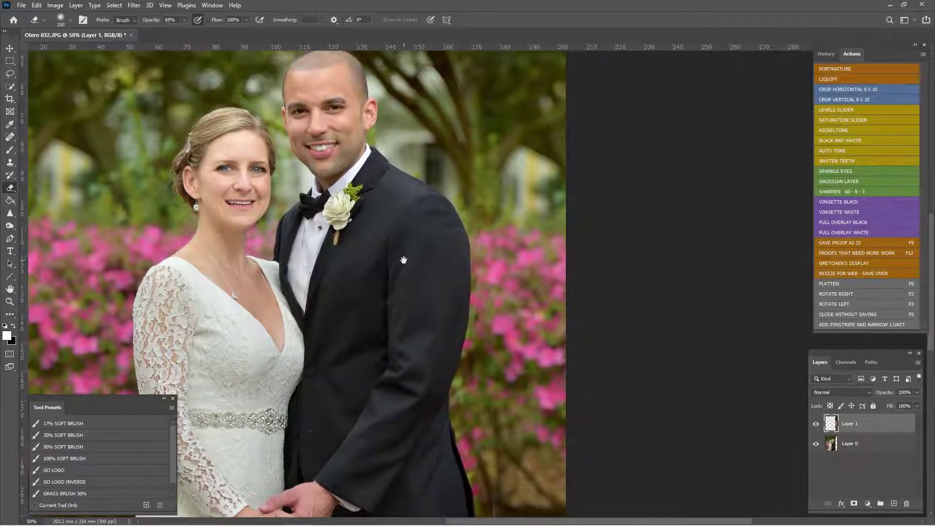
mouse_move(419, 298)
mouse_down()
mouse_move(413, 195)
mouse_move(411, 271)
mouse_up()
drag(500, 293, 501, 377)
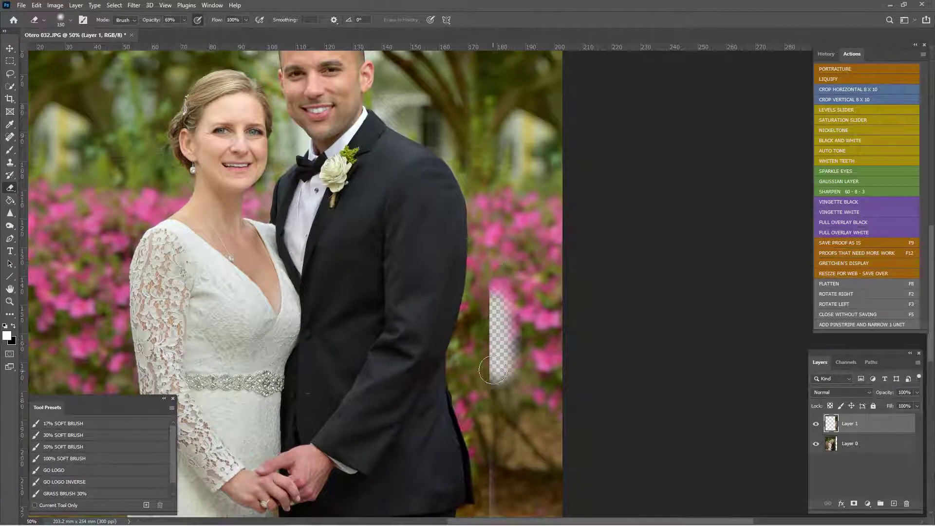
key(ctrl+z)
- Inspect the blend along the groom's jacket, with the eraser brush set to 125 px, and hide Layer 1 for comparison
scroll(485, 278, down, 3)
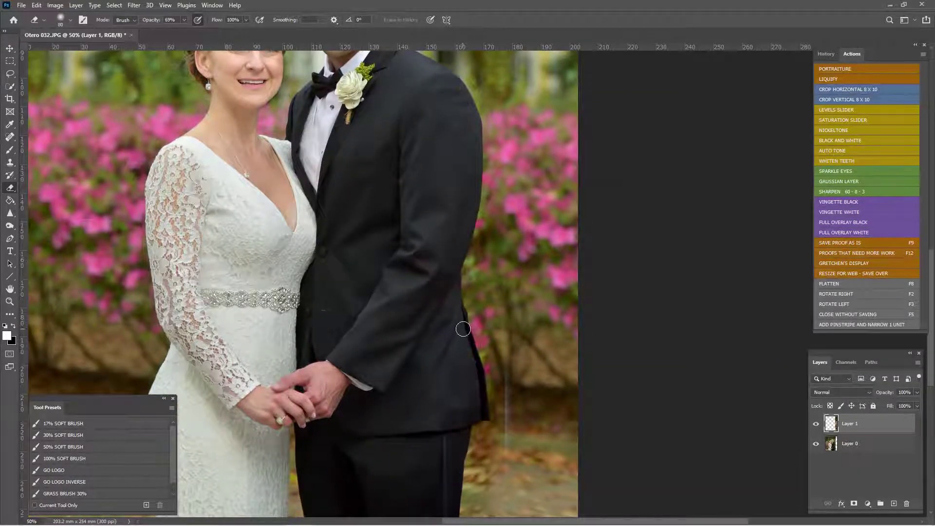
drag(430, 428, 436, 391)
scroll(436, 391, down, 3)
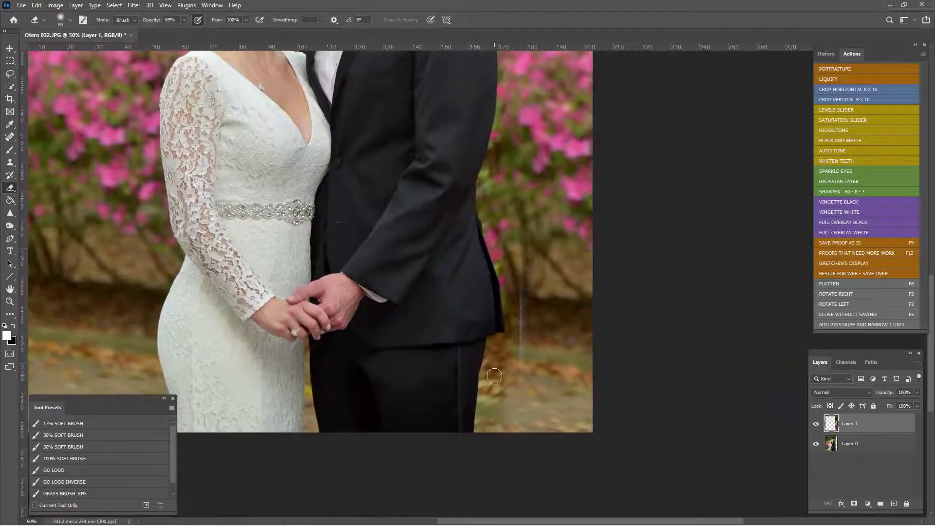
scroll(547, 416, up, 4)
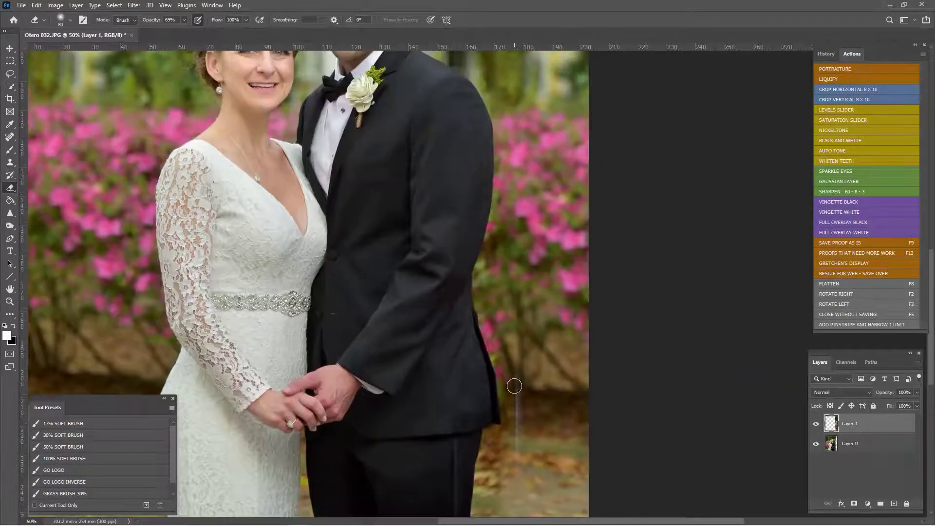
scroll(483, 295, up, 4)
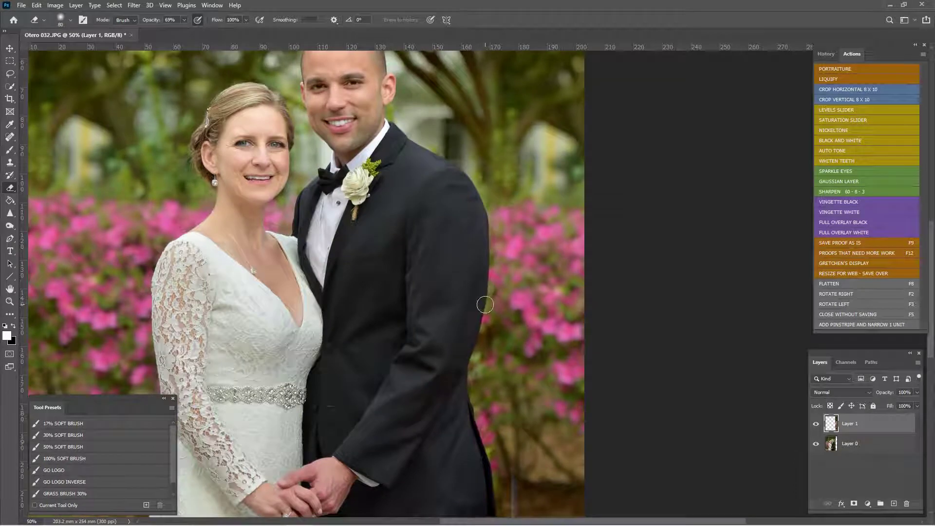
key(bracketright)
key(bracketright)
key(bracketright)
key(ctrl+minus)
click(817, 428)
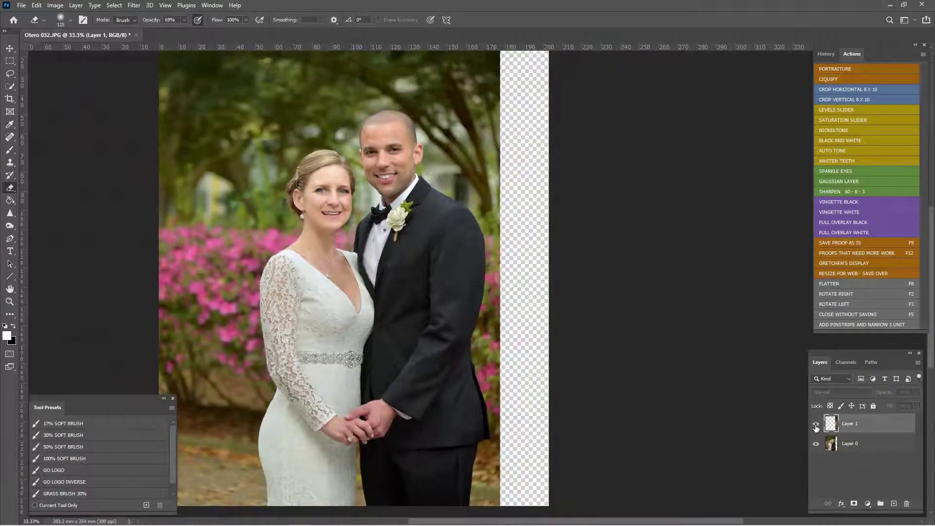
- Compare the extended background before and after by repeatedly hiding and showing Layer 1, leaving the layer shown
click(816, 428)
click(817, 428)
click(816, 428)
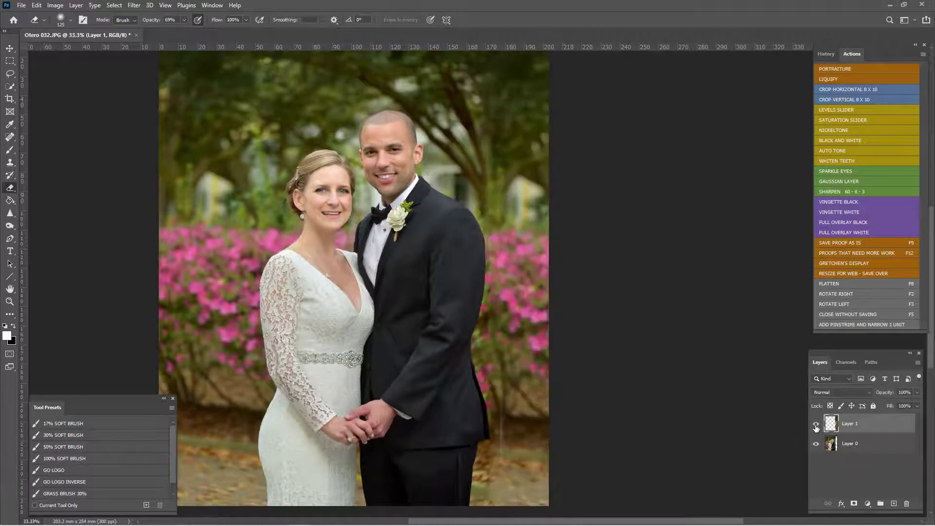
click(816, 428)
click(816, 428)
click(816, 428)
click(816, 427)
drag(430, 234, 431, 288)
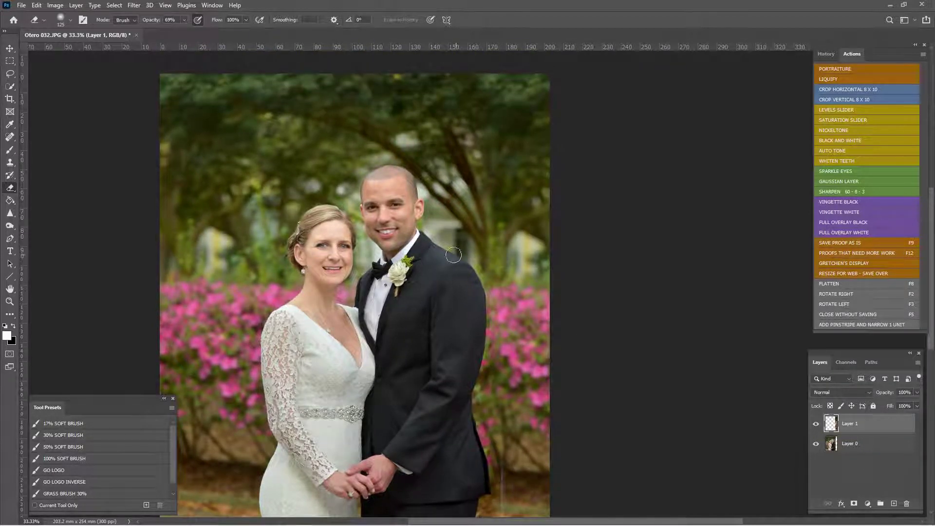
- Erase part of the strip around the tree beside the groom with a smaller brush, step back in the history, and restore the last Eraser state
mouse_move(489, 227)
mouse_down()
mouse_move(484, 244)
mouse_move(484, 226)
mouse_move(495, 245)
mouse_move(484, 232)
mouse_move(484, 248)
mouse_move(482, 214)
mouse_move(491, 273)
mouse_move(488, 200)
mouse_move(465, 157)
mouse_up()
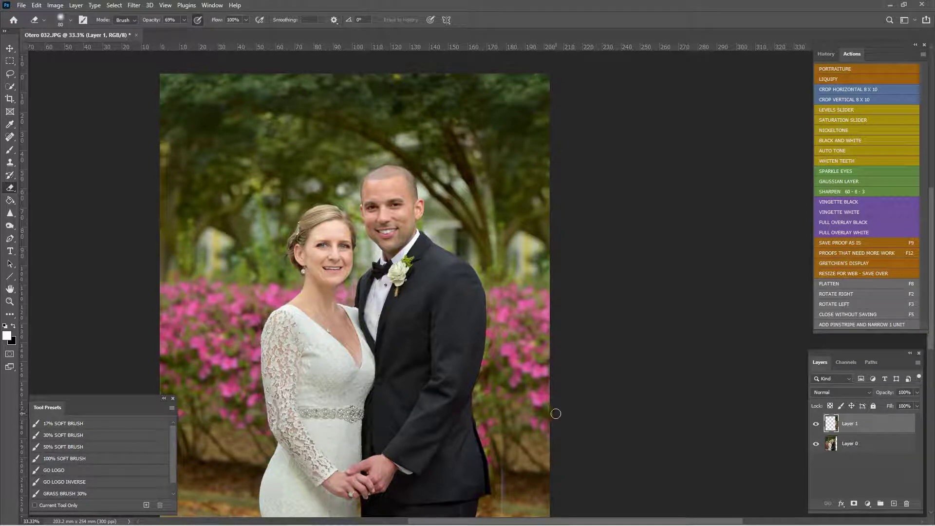
key(ctrl+z)
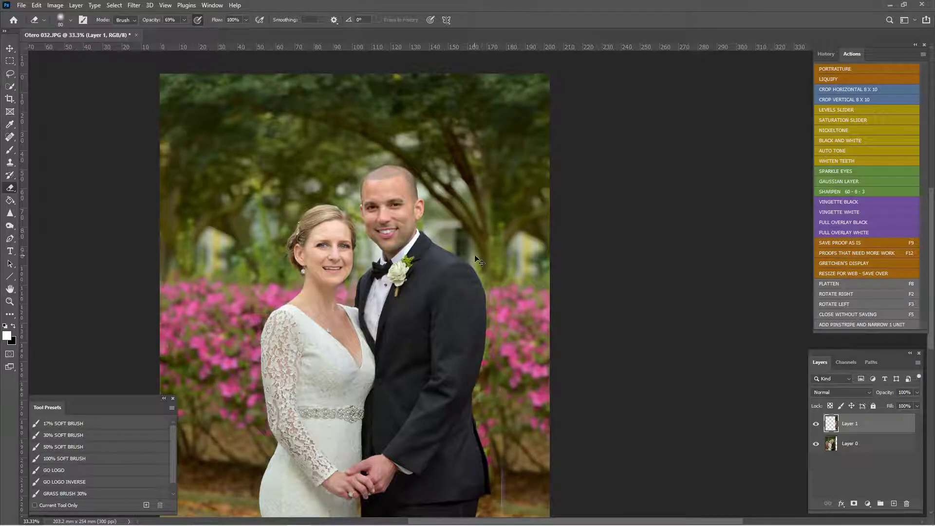
key(ctrl+comma)
click(835, 54)
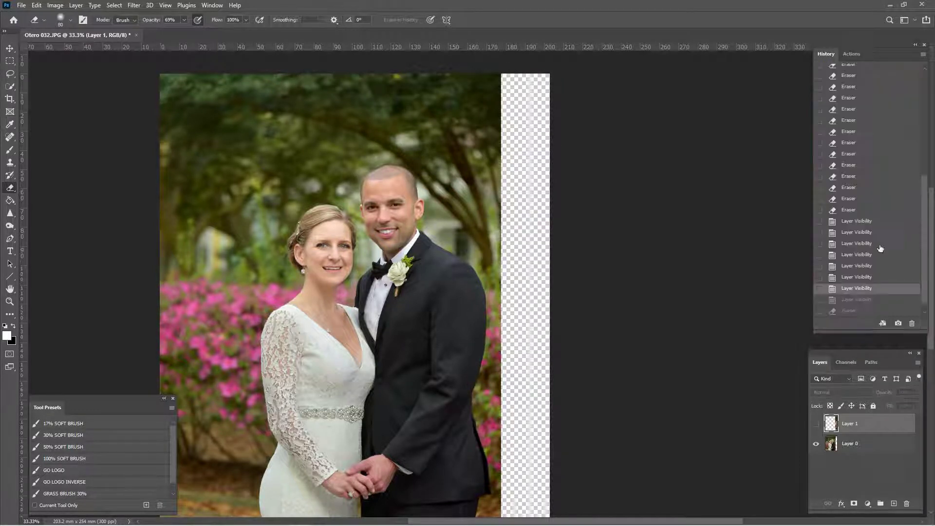
click(877, 310)
- Try flattening the layers into one, undo it, and bring the action list back up
key(ctrl+shift+e)
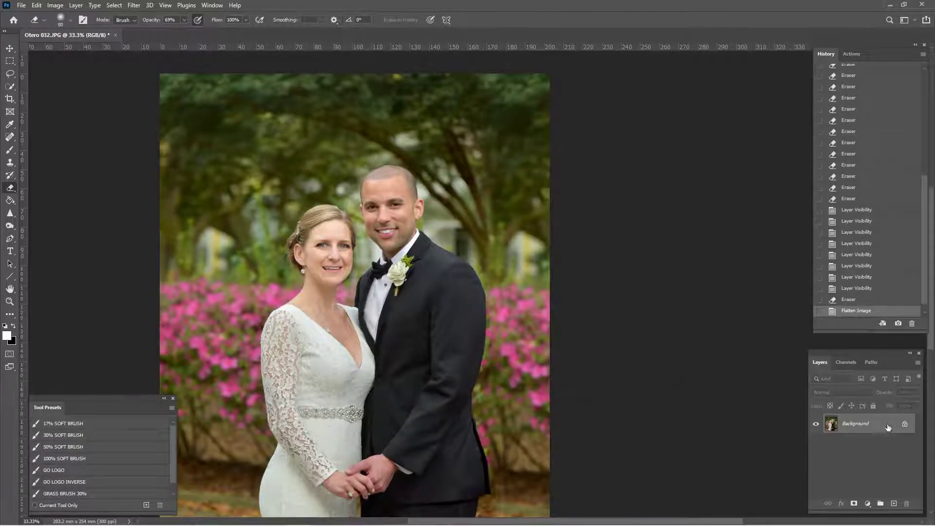
key(ctrl+z)
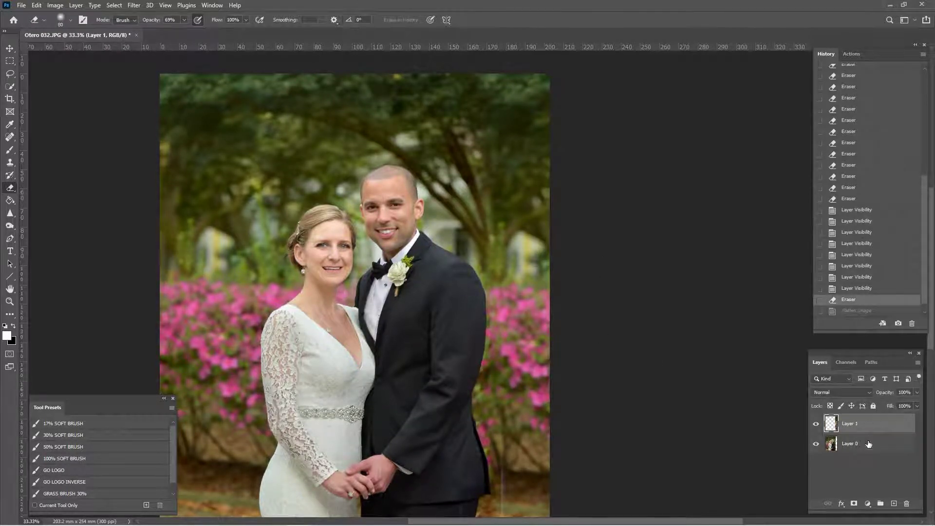
click(848, 53)
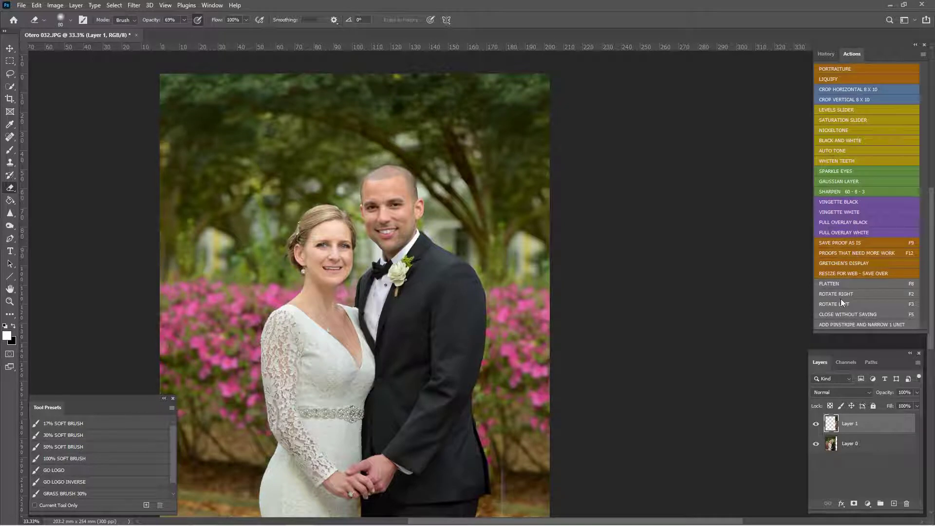
- Flatten the image into a single background layer with the FLATTEN action
click(76, 6)
click(700, 298)
click(908, 286)
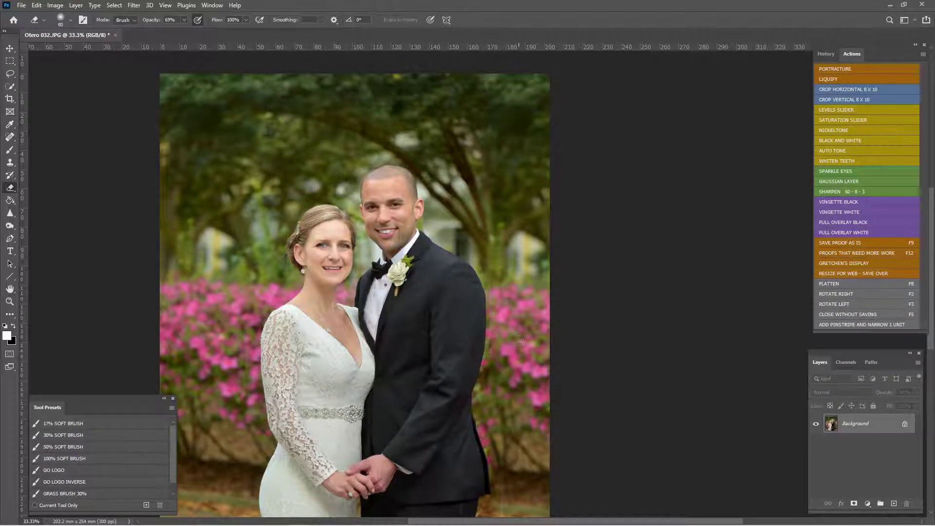
- Select the lower outer corner of the groom's jacket with Quick Selection and copy it to a new layer
drag(520, 339, 510, 243)
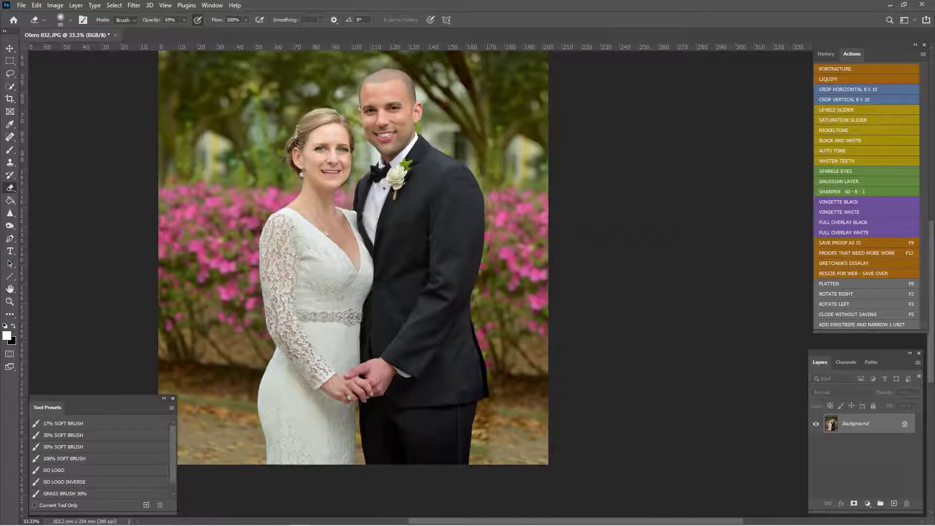
click(9, 163)
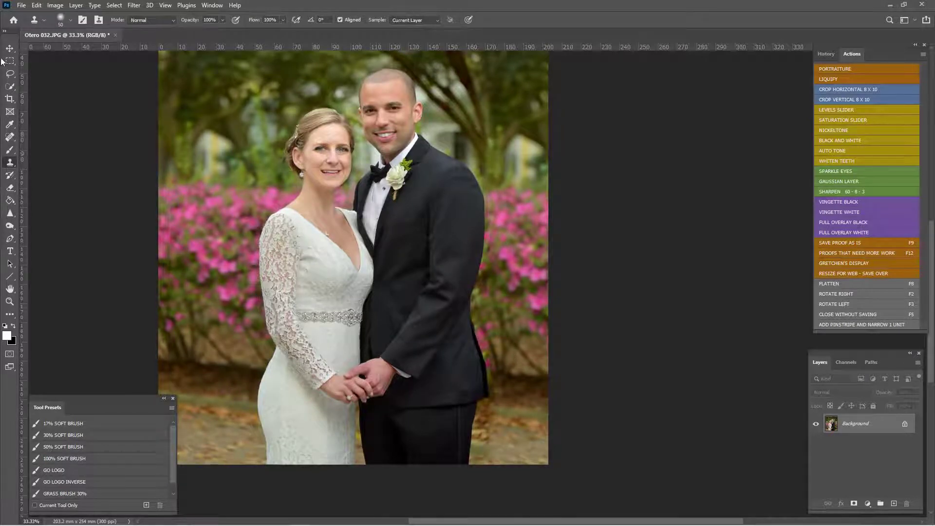
click(9, 87)
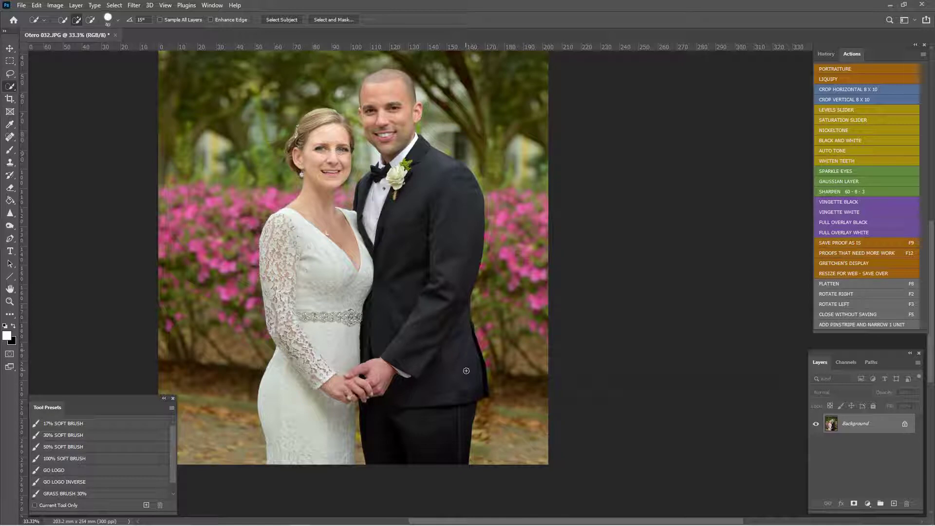
key(bracketright)
key(bracketright)
key(bracketright)
key(bracketright)
key(bracketright)
key(bracketright)
drag(472, 382, 465, 359)
key(bracketleft)
drag(455, 359, 453, 374)
key(ctrl+j)
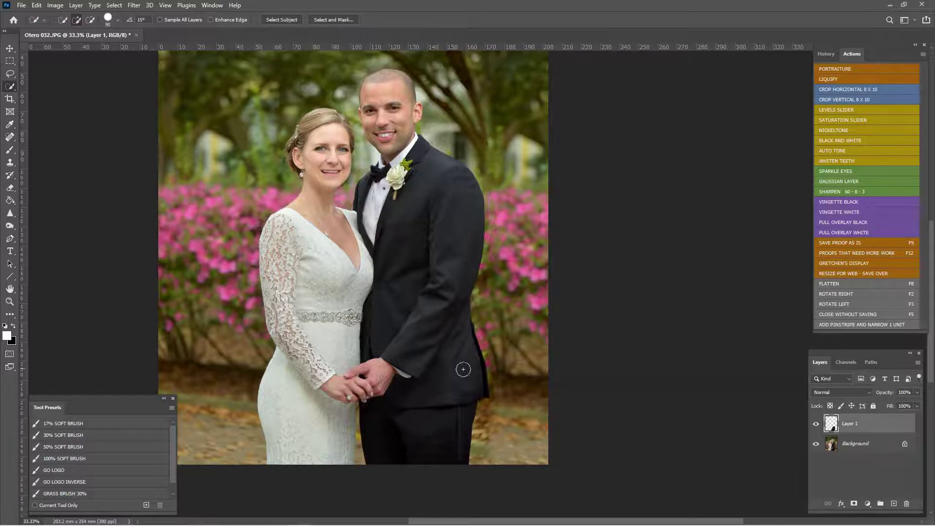
- On the Background layer, clone ground from near the picture's edge over the vertical seam beside the groom's jacket hem with an enlarged Clone Stamp brush
click(879, 445)
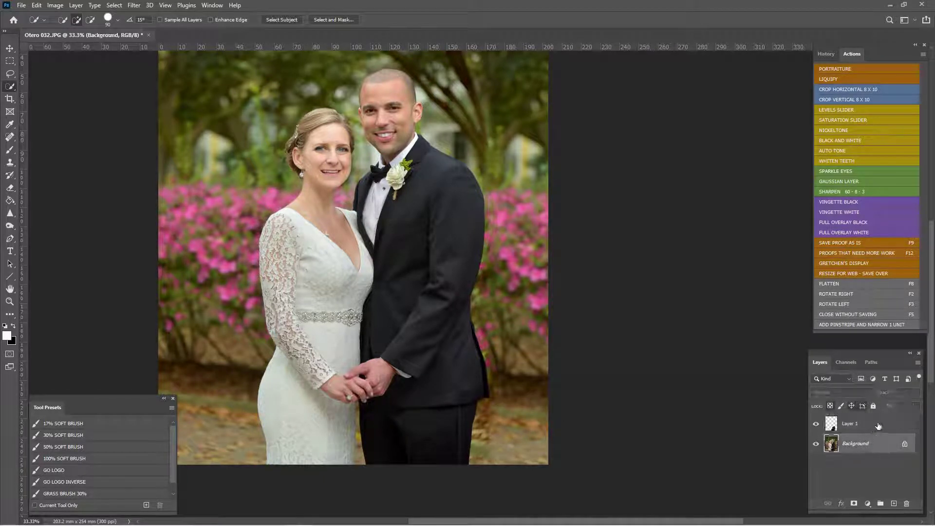
key(ctrl+plus)
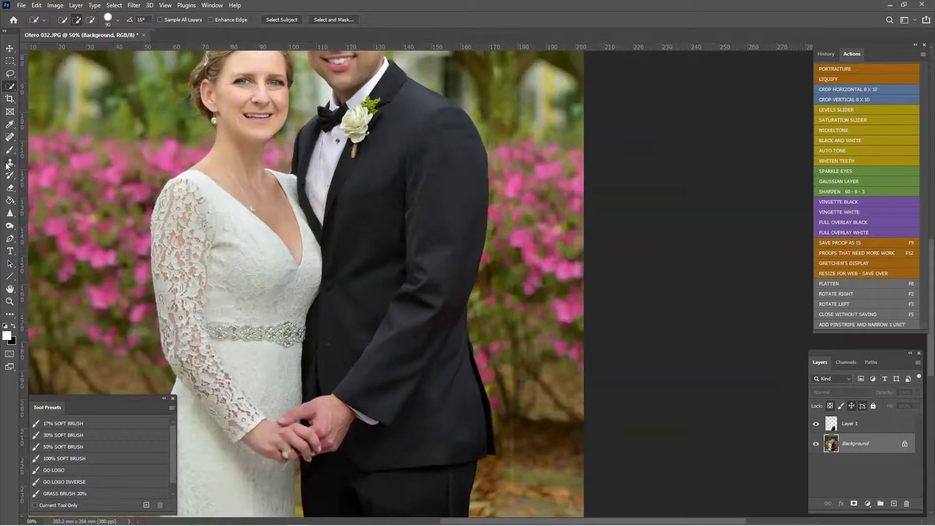
click(10, 163)
scroll(576, 382, down, 5)
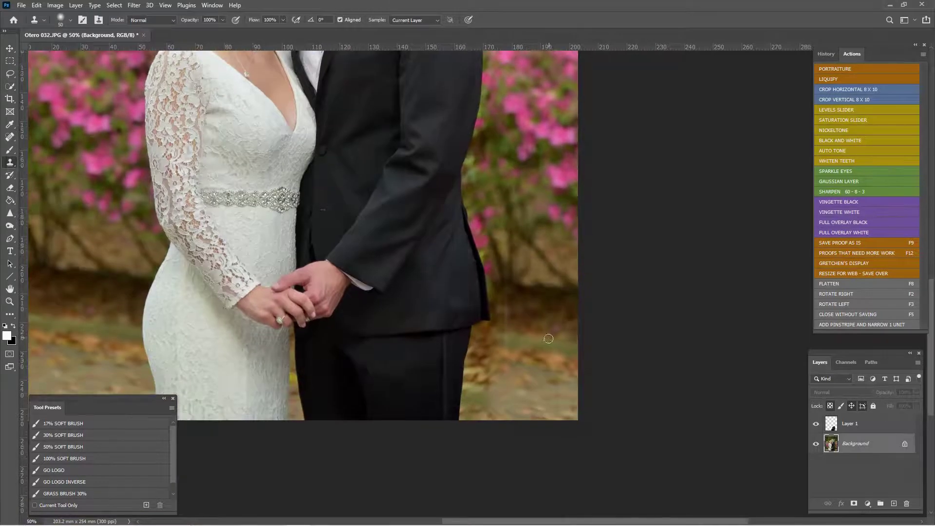
key(bracketright)
key(bracketright)
key(bracketright)
key(bracketright)
key(bracketright)
key(bracketright)
alt+click(562, 345)
mouse_move(502, 337)
mouse_down()
mouse_move(476, 335)
mouse_move(483, 345)
mouse_move(474, 348)
mouse_move(489, 306)
mouse_up()
- Reduce the Clone Stamp brush and clone fresh ground over the remaining seam and leaves beside the groom's trousers
key(bracketleft)
key(bracketleft)
key(bracketleft)
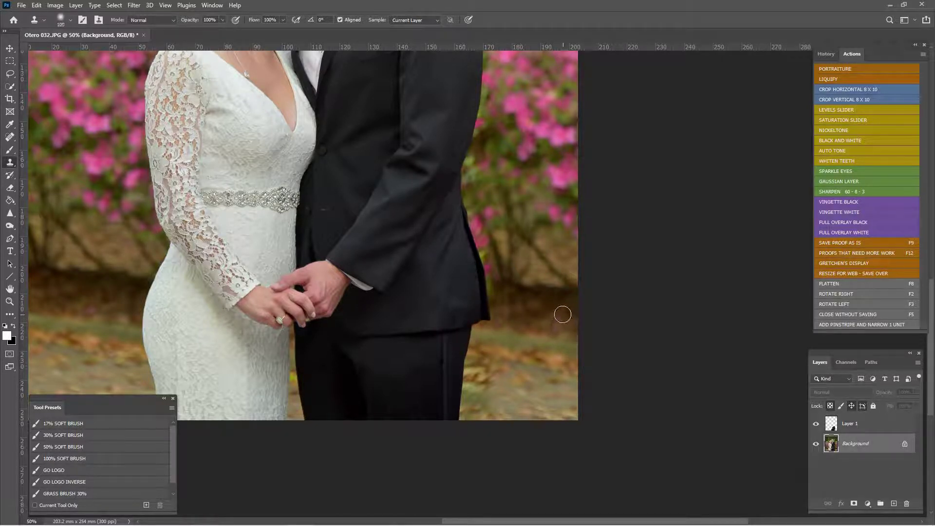
alt+click(554, 342)
mouse_move(506, 336)
mouse_down()
mouse_move(504, 377)
mouse_move(530, 404)
mouse_up()
alt+click(537, 334)
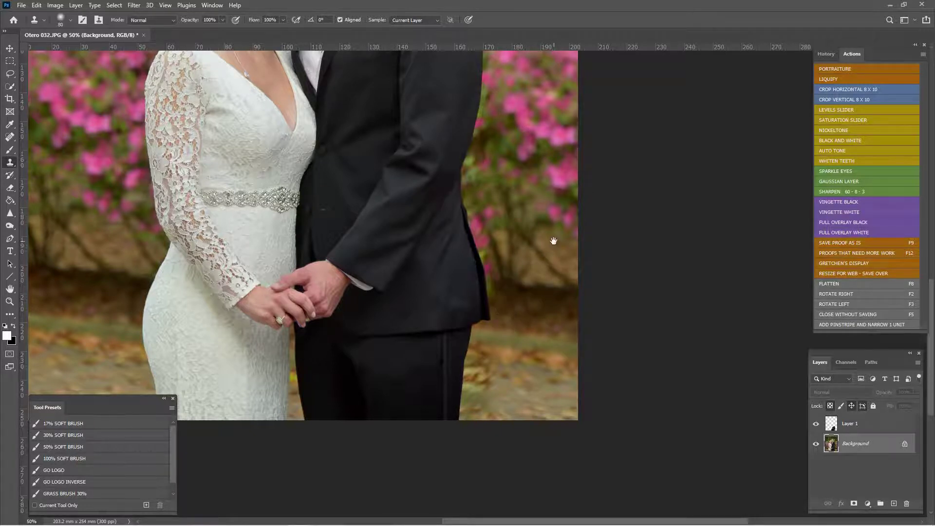
- Check the cloning behind the jacket corner by hiding Layer 1 and showing it again
drag(553, 242, 553, 254)
click(816, 423)
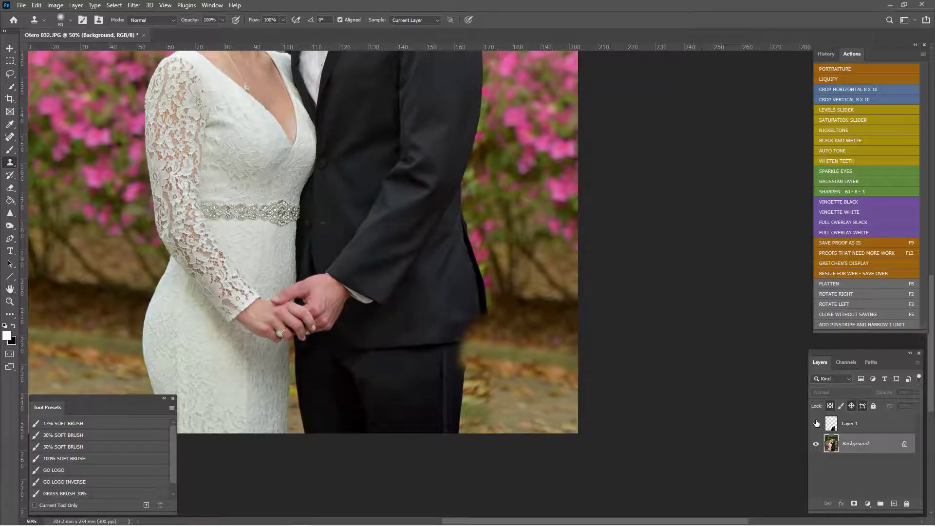
click(816, 423)
click(815, 423)
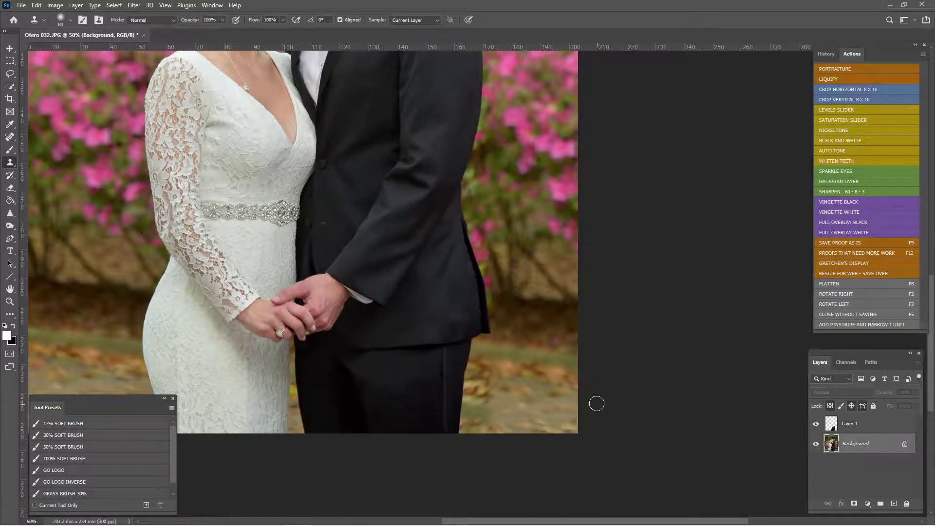
- Clone more pavement from the Background layer over the repeated ground along the groom's trouser leg, down to the picture's lower edge
alt+click(556, 384)
mouse_move(487, 375)
mouse_down()
mouse_move(488, 398)
mouse_move(482, 417)
mouse_move(475, 399)
mouse_move(490, 426)
mouse_up()
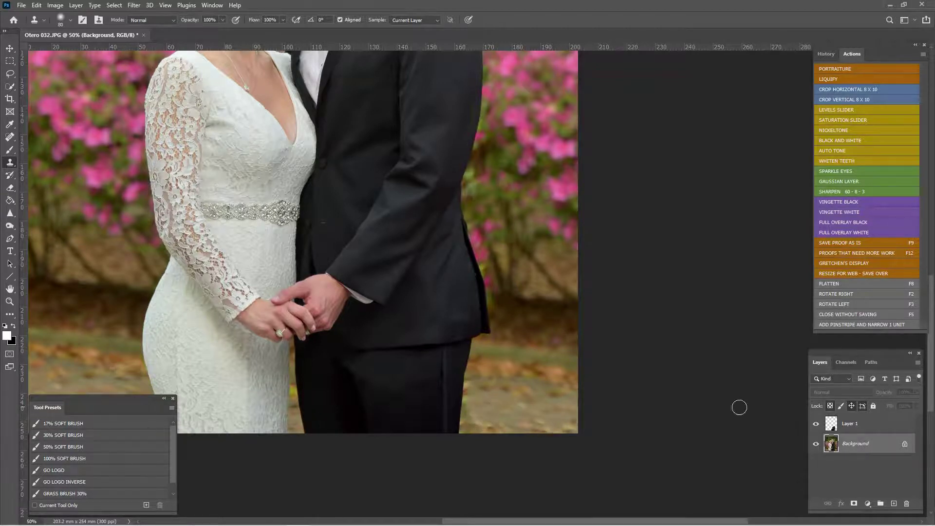
click(868, 426)
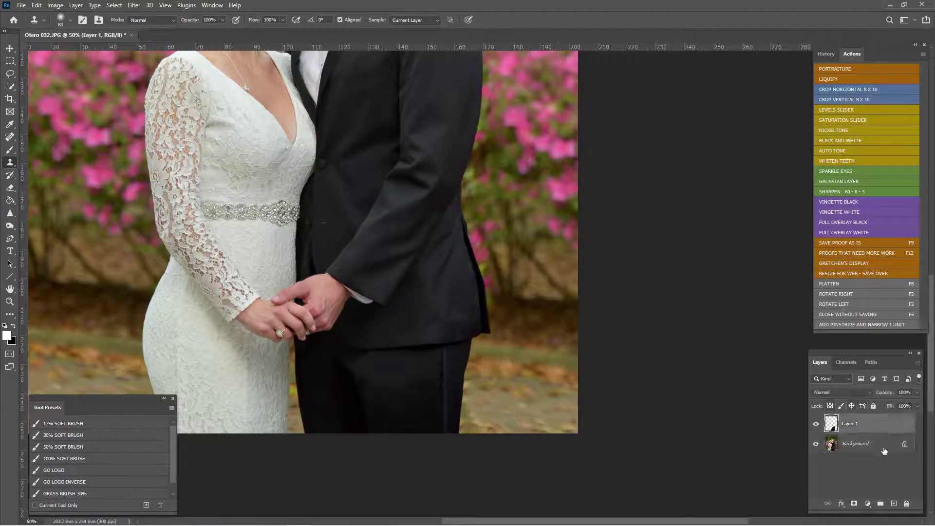
click(885, 450)
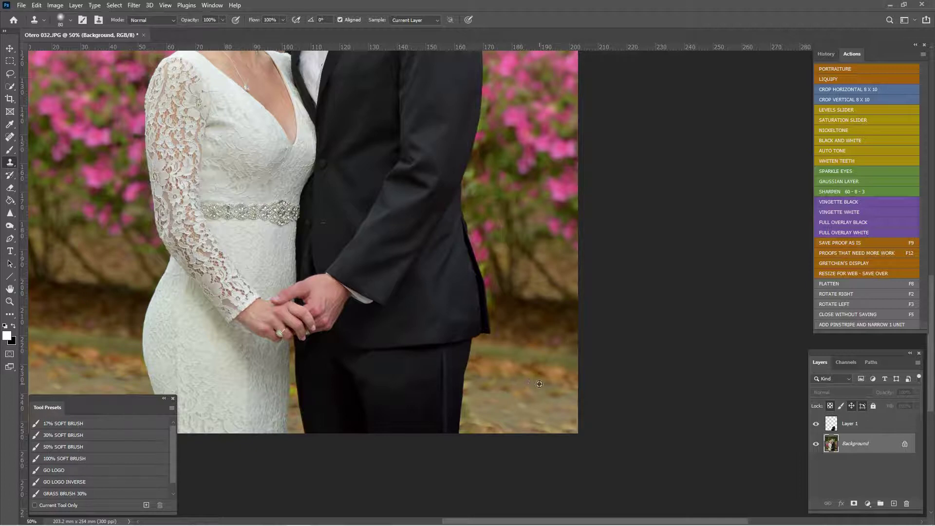
alt+click(539, 384)
mouse_move(471, 384)
mouse_down()
mouse_move(463, 426)
mouse_move(471, 429)
mouse_up()
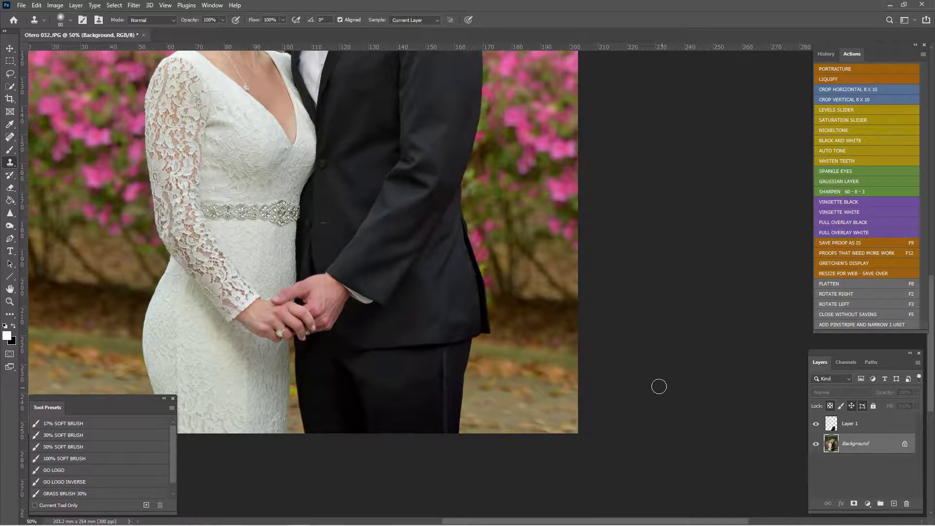
- Set the Clone Stamp opacity to 38% and sample the pink flowers next to the groom's sleeve
mouse_move(564, 300)
mouse_down()
mouse_move(563, 408)
mouse_move(547, 365)
mouse_up()
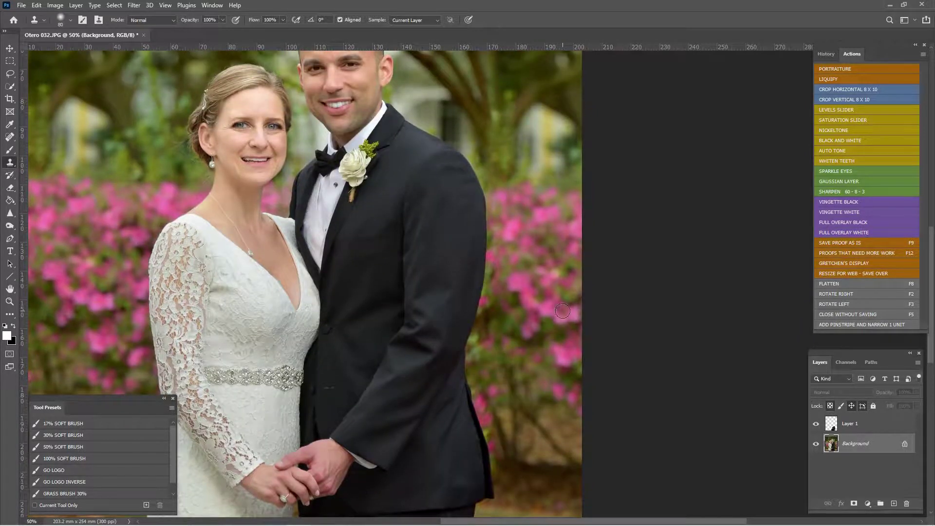
click(223, 20)
drag(225, 31, 195, 31)
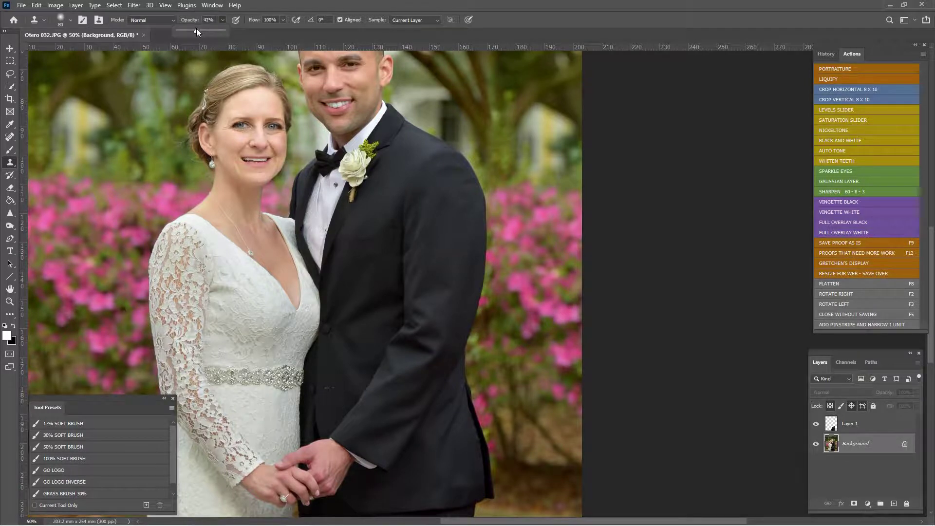
alt+click(489, 263)
- Inspect the extended side from the trees down to the ground, and view the whole portrait
drag(560, 209, 550, 391)
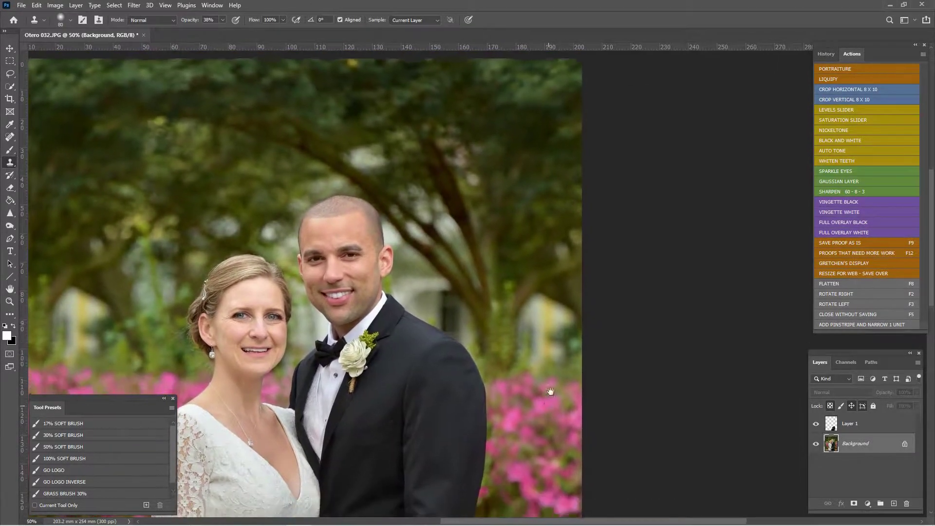
drag(544, 440, 537, 291)
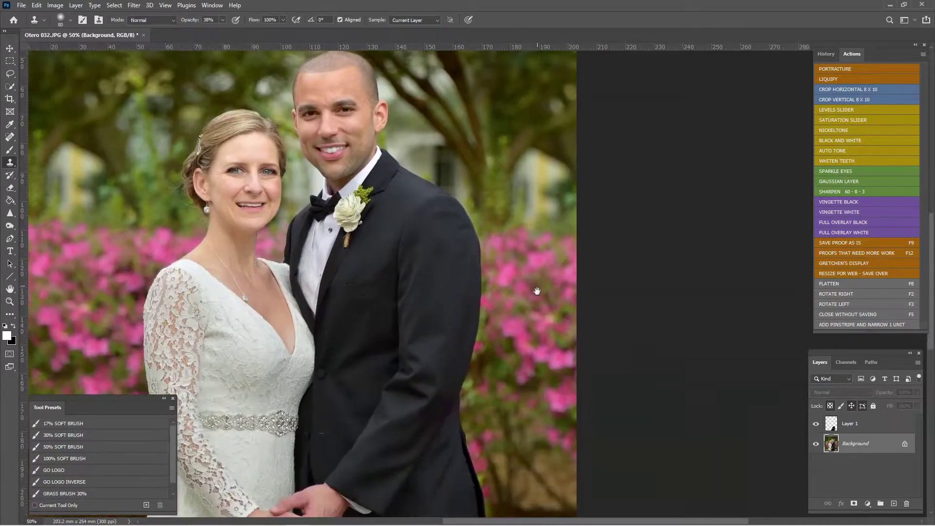
drag(544, 390, 538, 274)
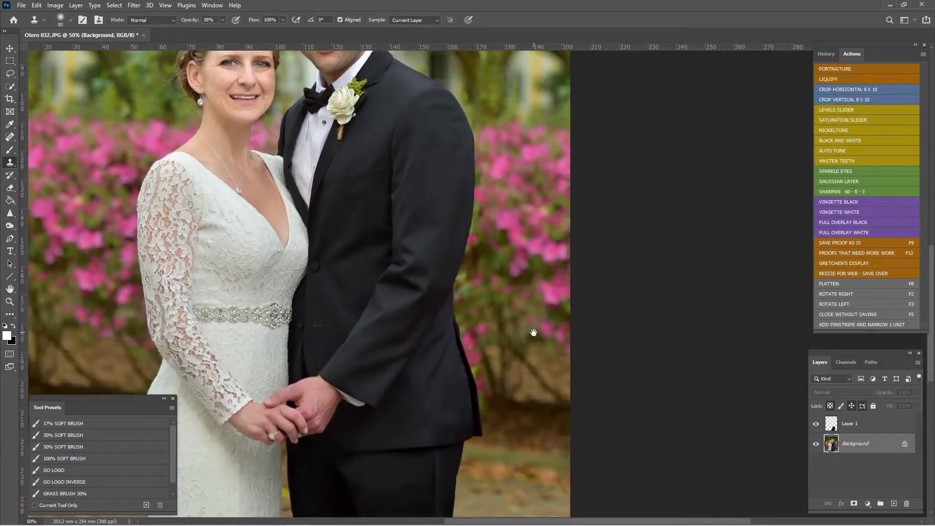
drag(534, 332, 536, 290)
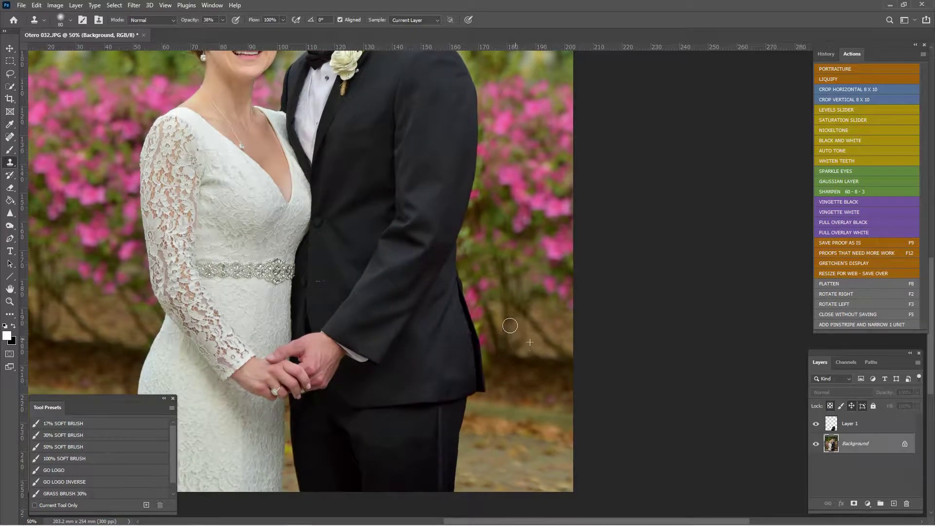
drag(525, 197, 538, 214)
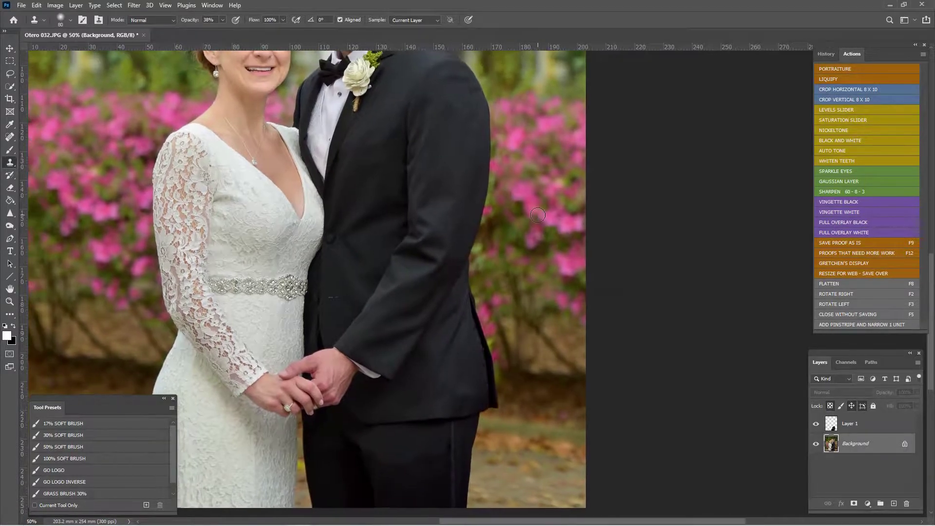
key(ctrl+minus)
key(ctrl+minus)
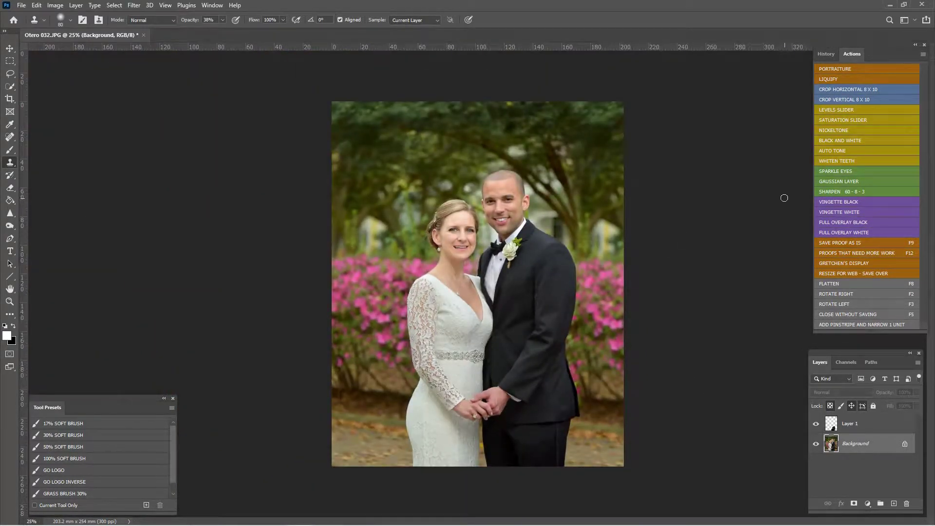
- Crop the portrait slightly tighter at 8 x 10 in and 300 px/in by pulling in the crop's upper corner on the bride's side
key(c)
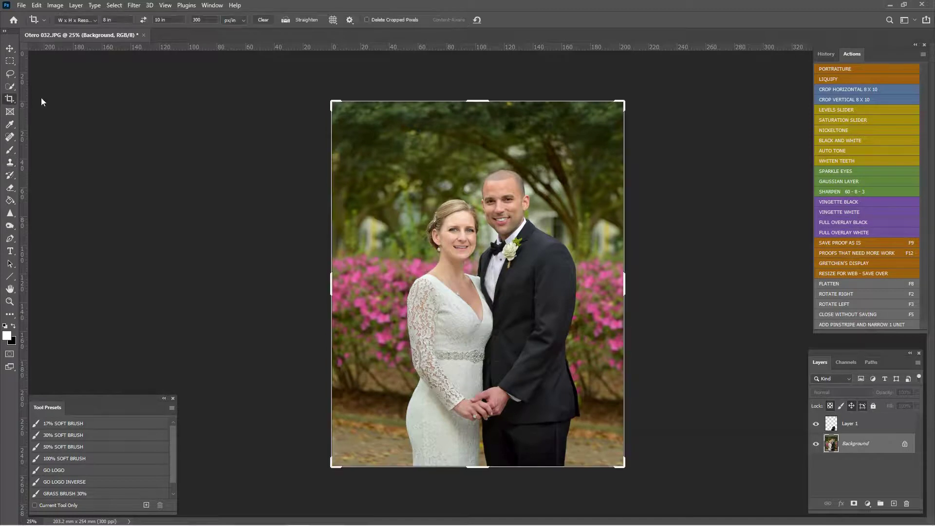
drag(333, 103, 338, 110)
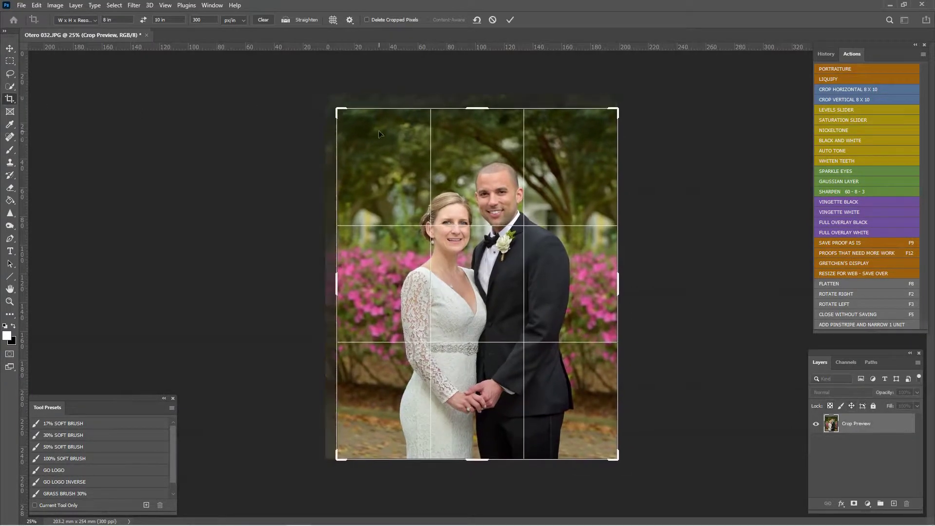
key(Escape)
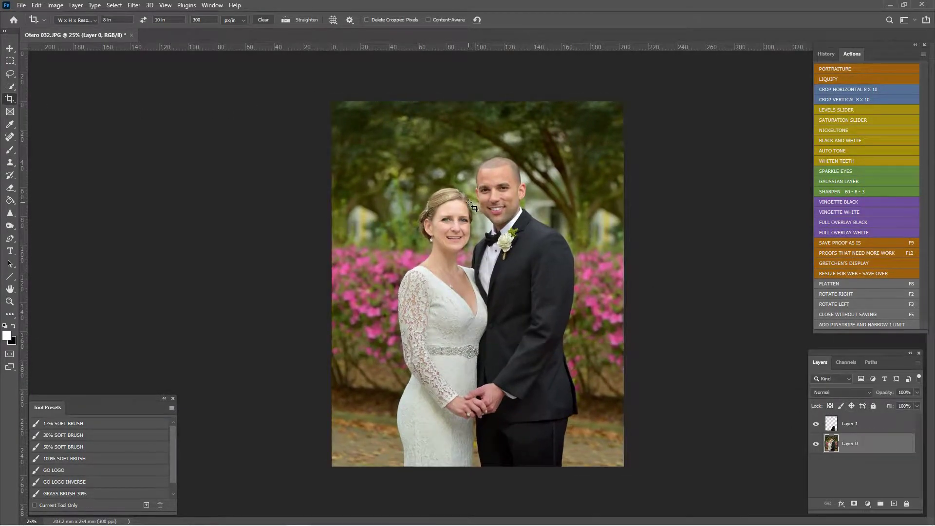